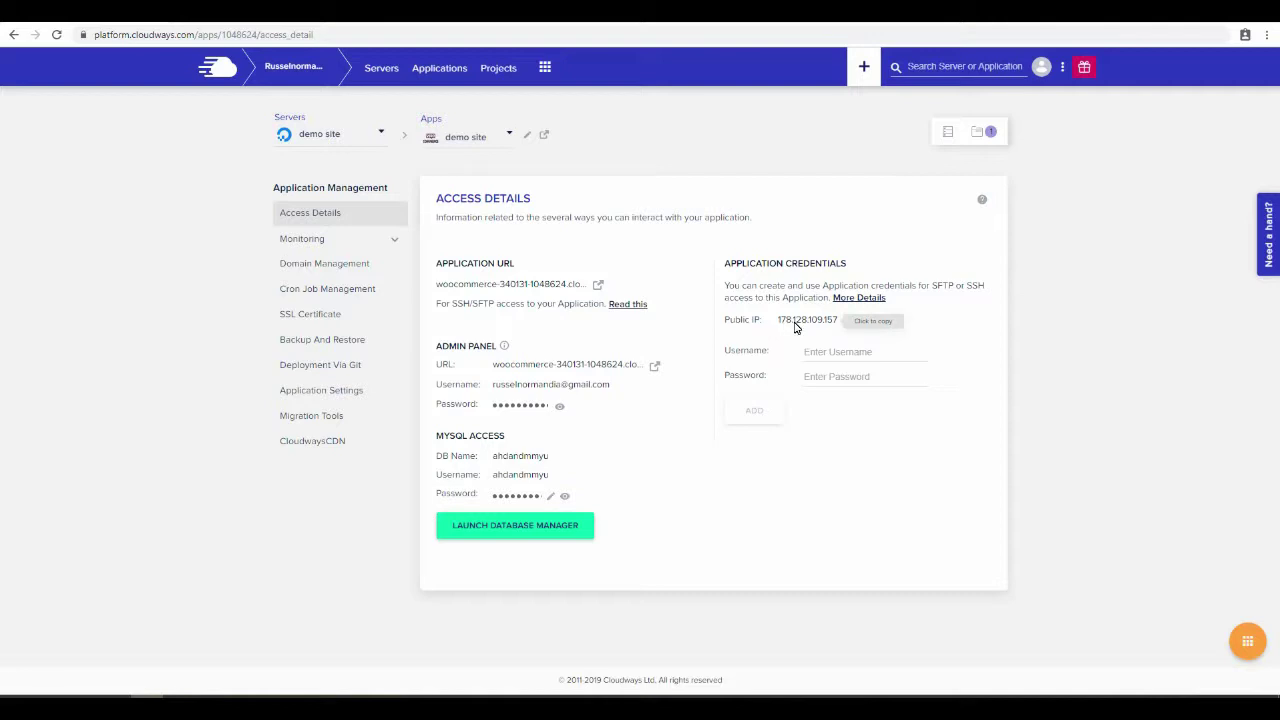
# - Copy the demo site's public IP 178.128.109.157 from Cloudways Access Details
pyautogui.click(796, 326)
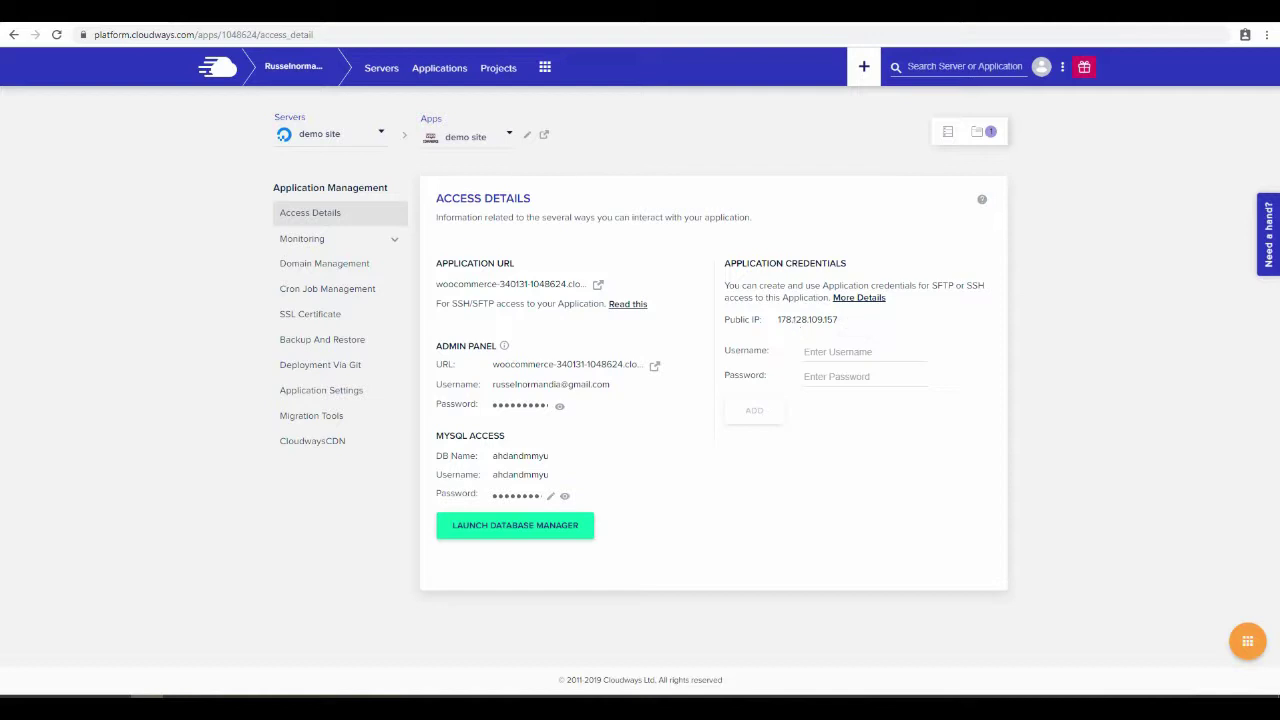
# - Load 178.128.109.157 in a new Chrome tab and confirm the WooCommerce site appears
pyautogui.hotkey('ctrl', 't')
pyautogui.write('178.128.109.157')
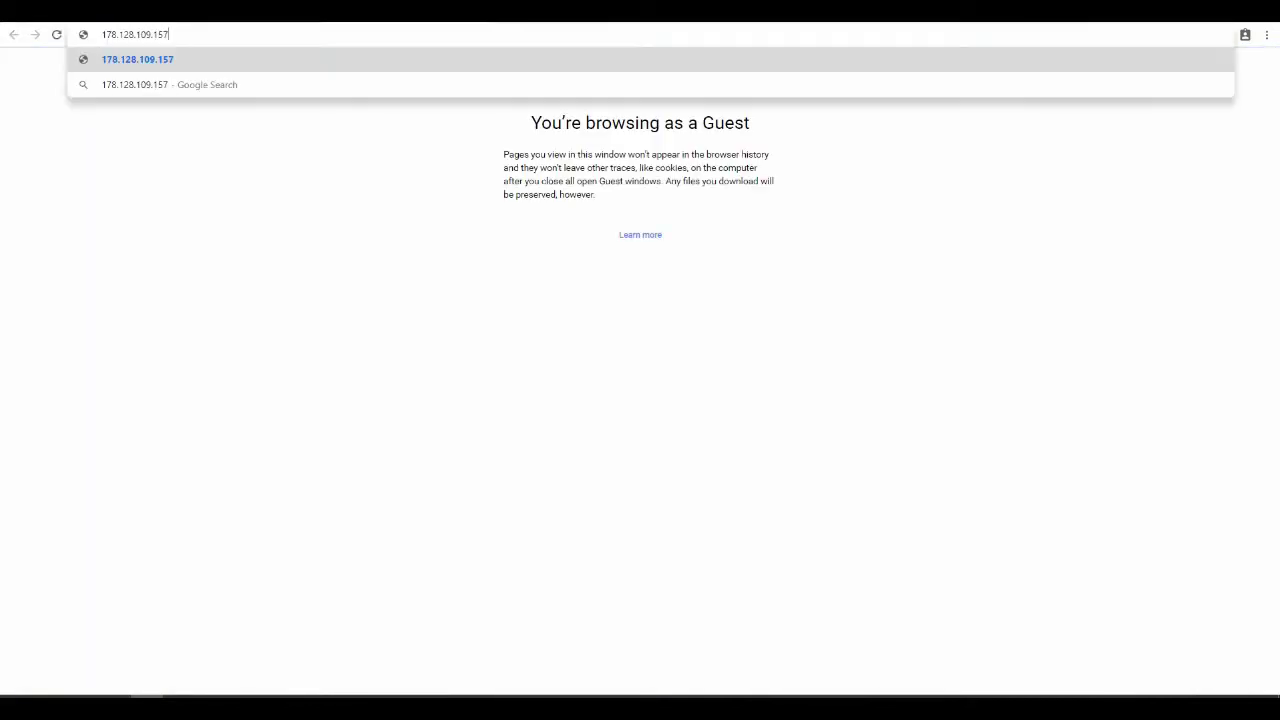
pyautogui.press('Return')
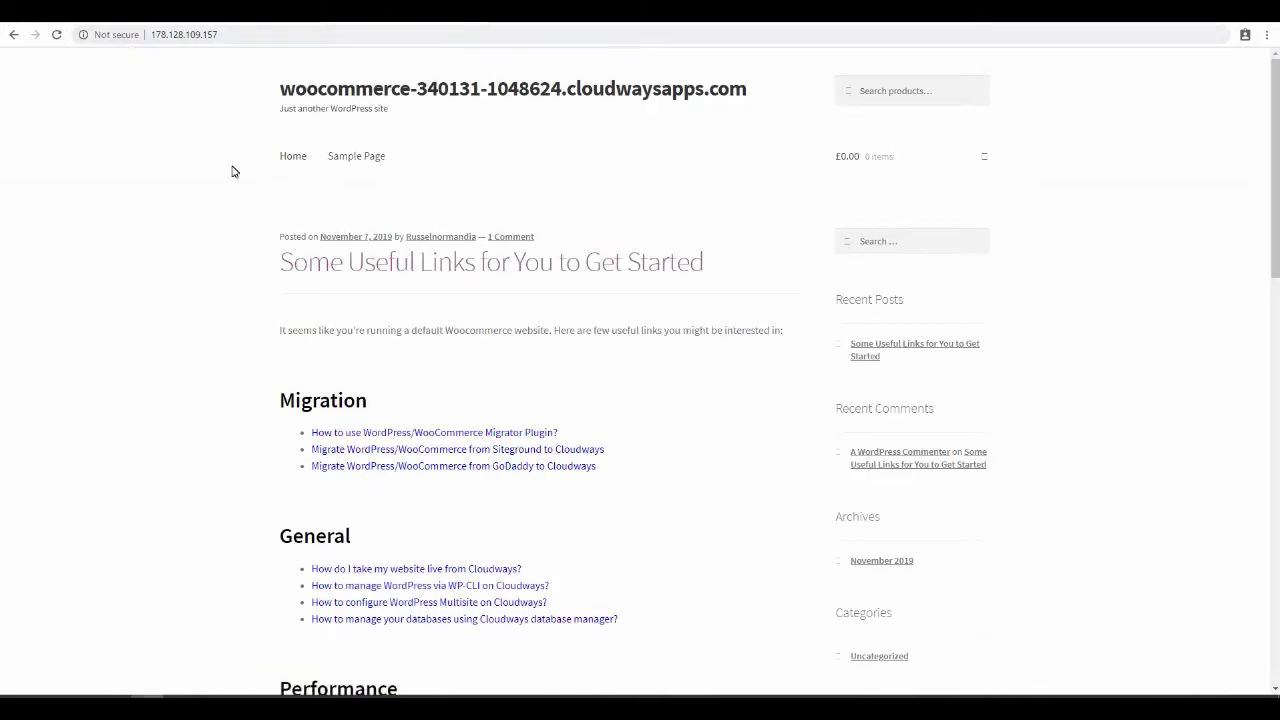
pyautogui.scroll(-1, 223, 166)
pyautogui.scroll(1, 223, 166)
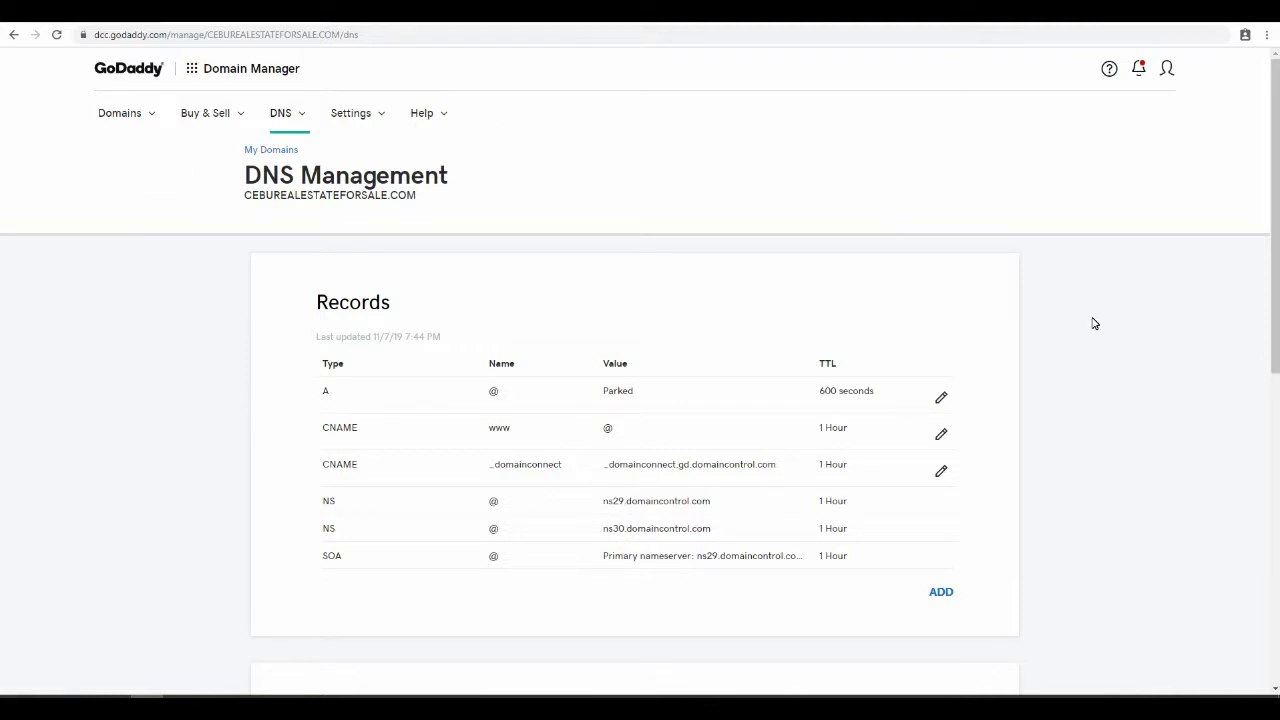
pyautogui.scroll(-1, 1093, 323)
pyautogui.scroll(1, 1093, 323)
pyautogui.scroll(-1, 1152, 341)
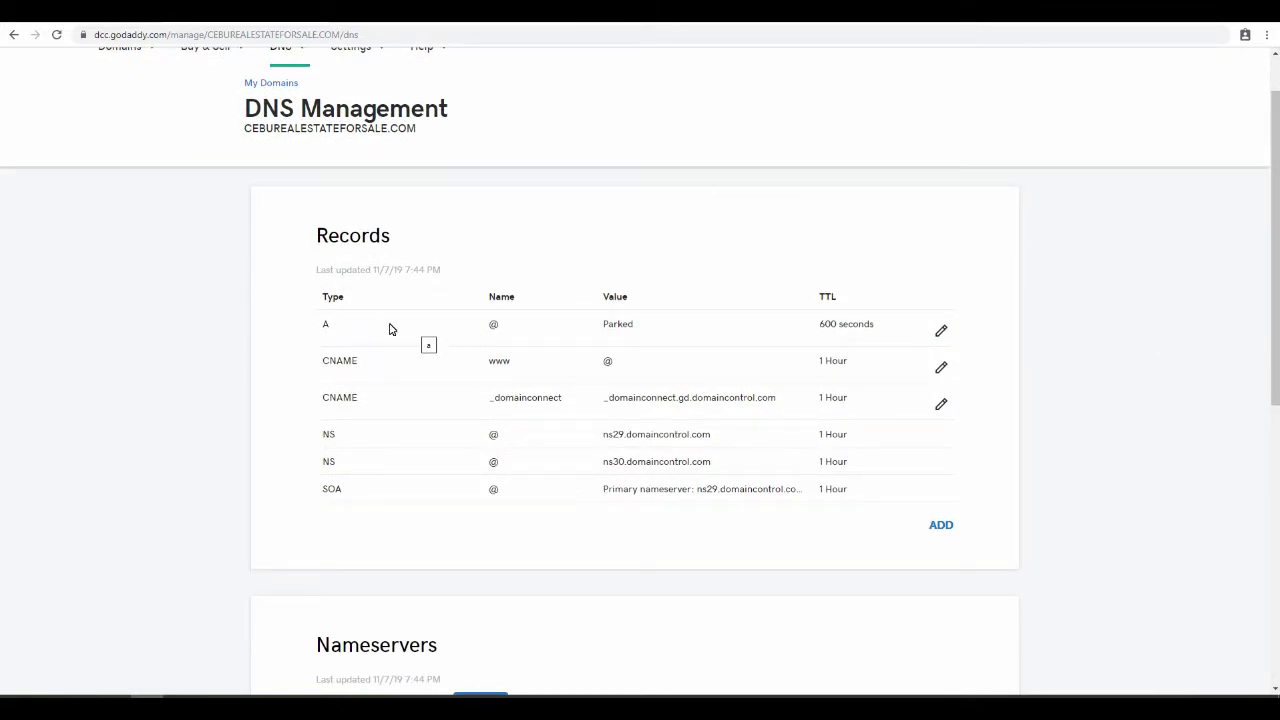
pyautogui.scroll(1, 395, 329)
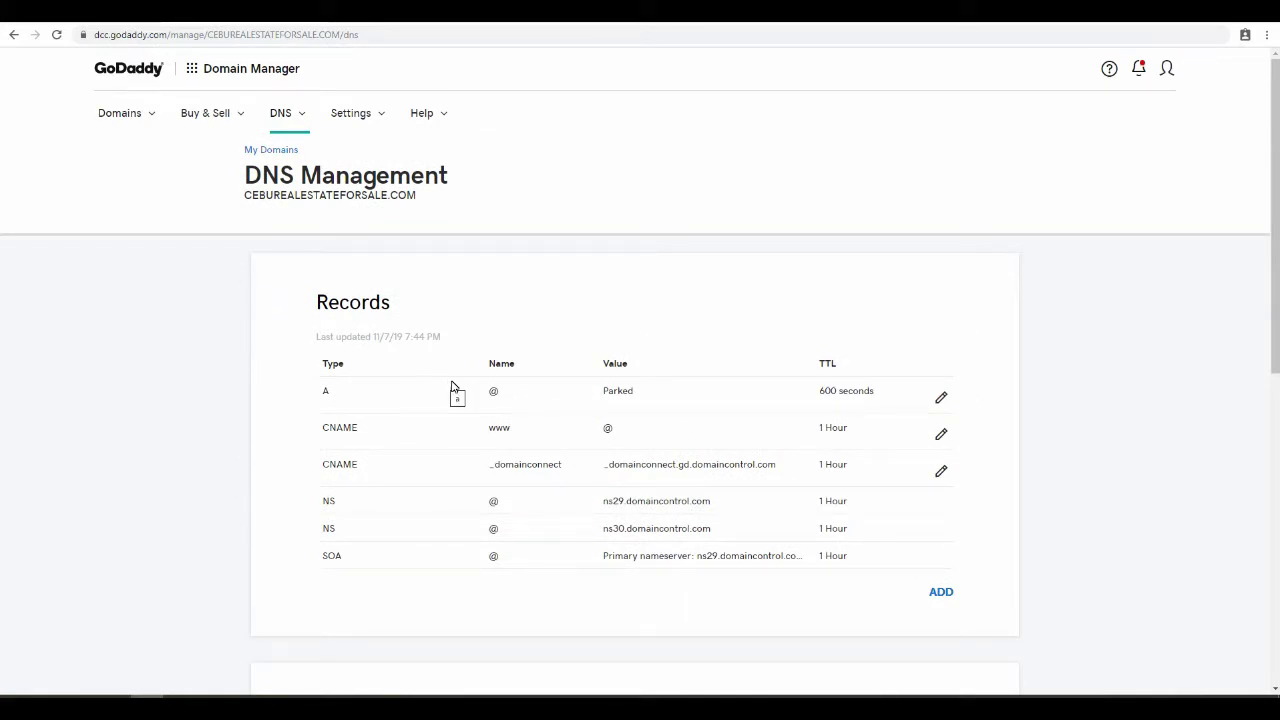
pyautogui.click(325, 393)
pyautogui.doubleClick(325, 393)
# - Change the @ A record from Parked to 178.128.109.157 and save it
pyautogui.click(940, 398)
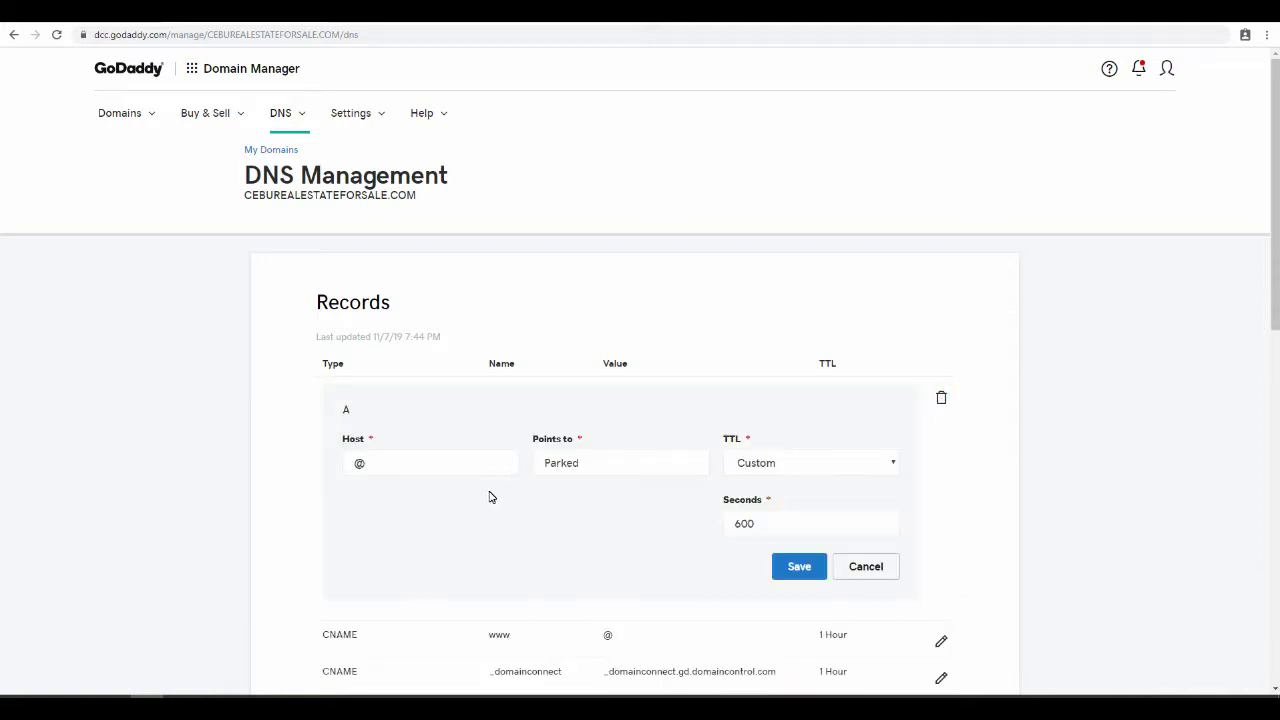
pyautogui.click(606, 466)
pyautogui.doubleClick(604, 463)
pyautogui.write('178.128.109.157')
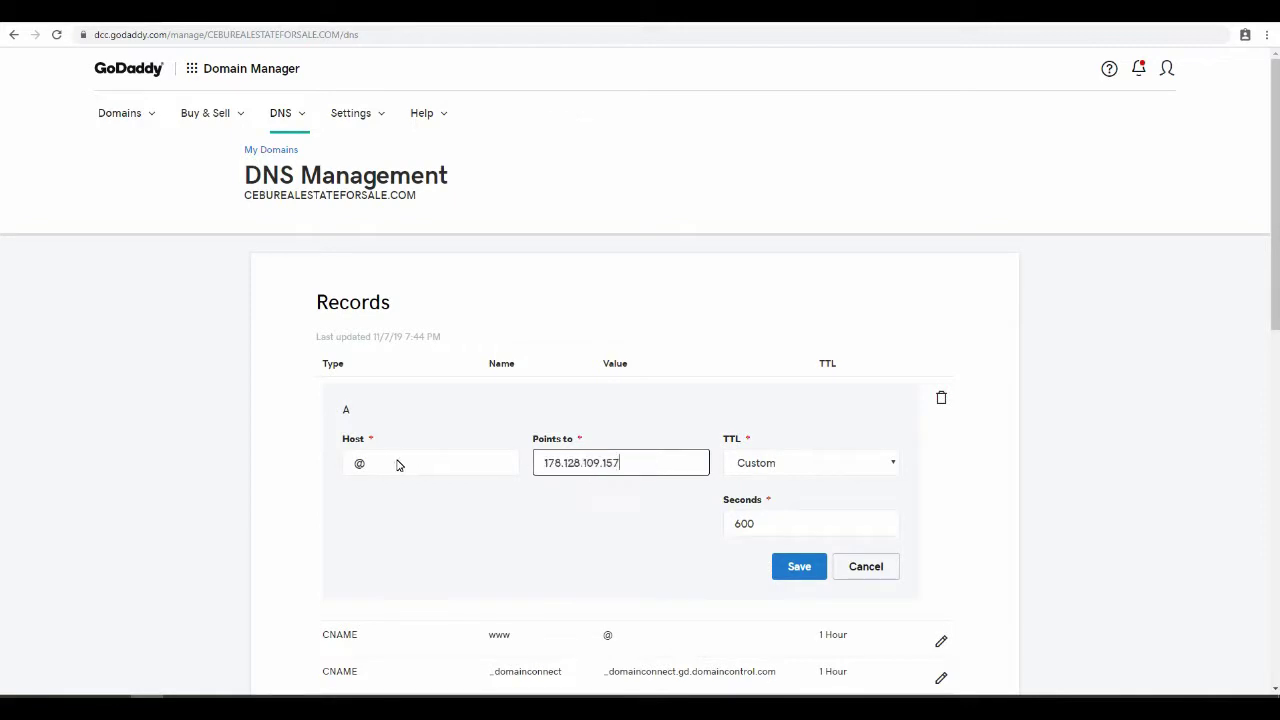
pyautogui.click(800, 573)
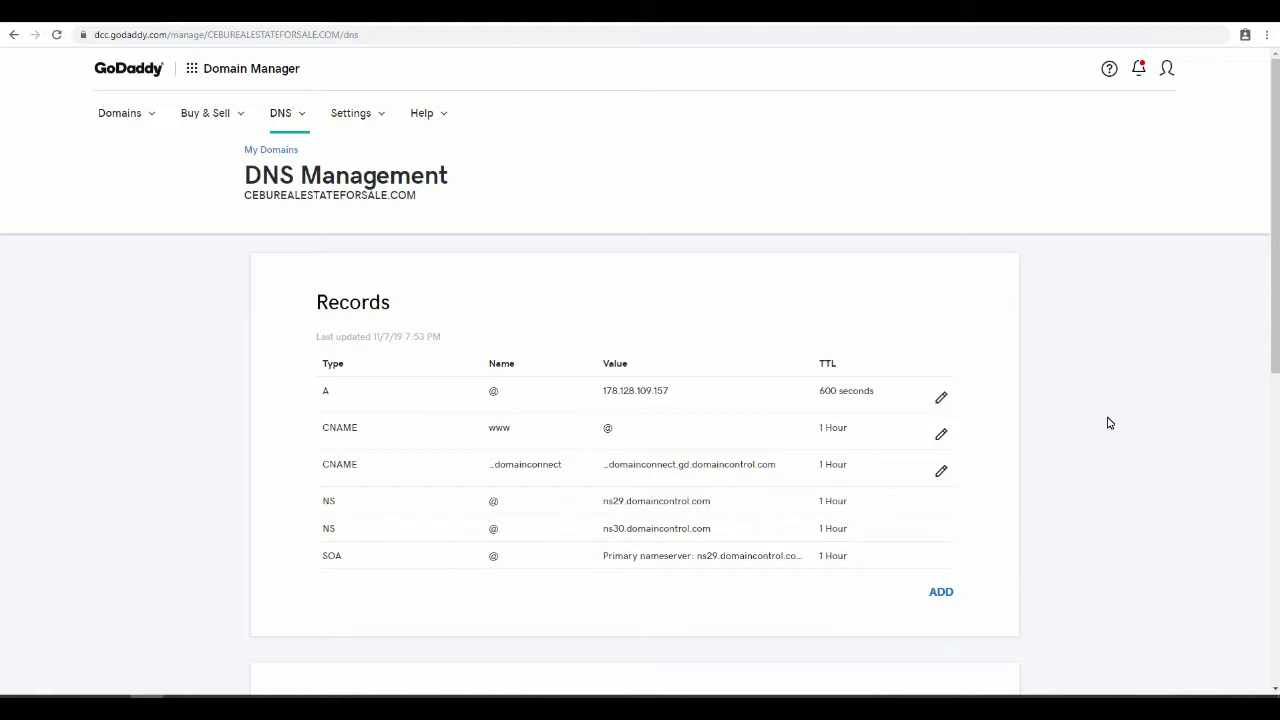
pyautogui.scroll(-1, 1057, 377)
pyautogui.scroll(1, 900, 365)
pyautogui.moveTo(606, 400); pyautogui.dragTo(662, 398)
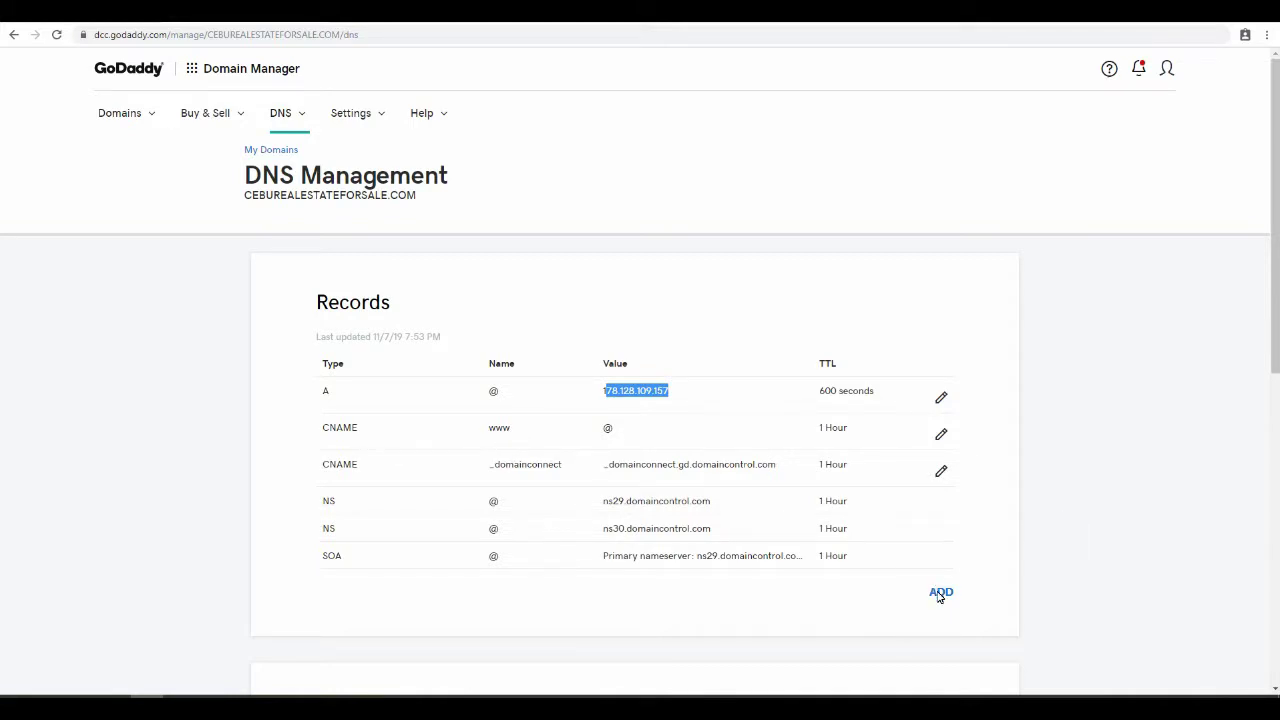
# - Start a new DNS record and set its type to CNAME
pyautogui.click(940, 593)
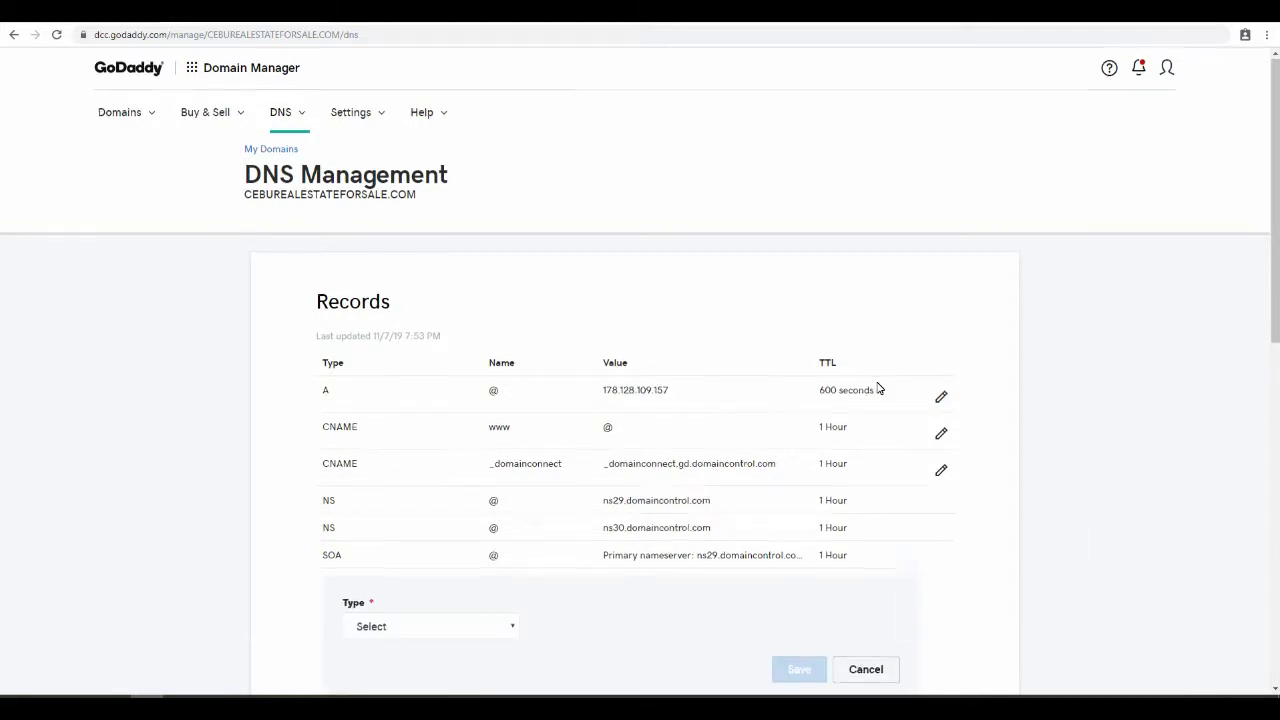
pyautogui.scroll(-2, 733, 463)
pyautogui.click(430, 493)
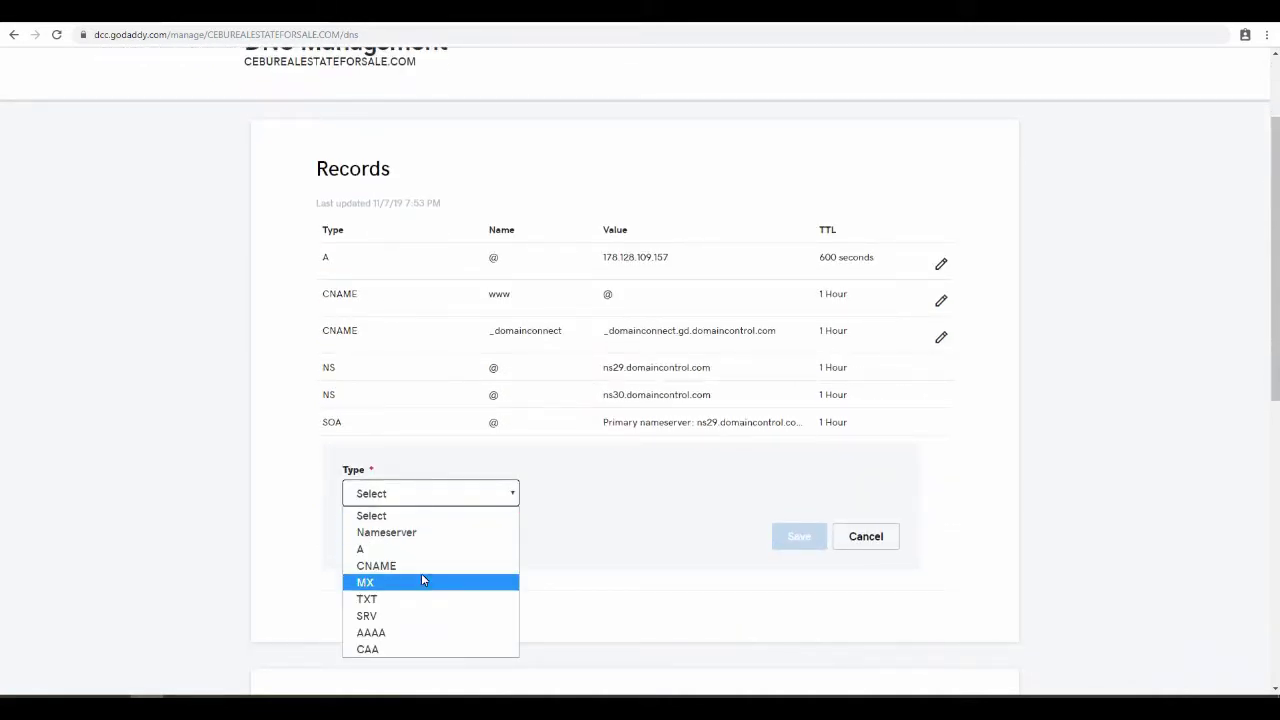
pyautogui.click(421, 570)
pyautogui.click(598, 492)
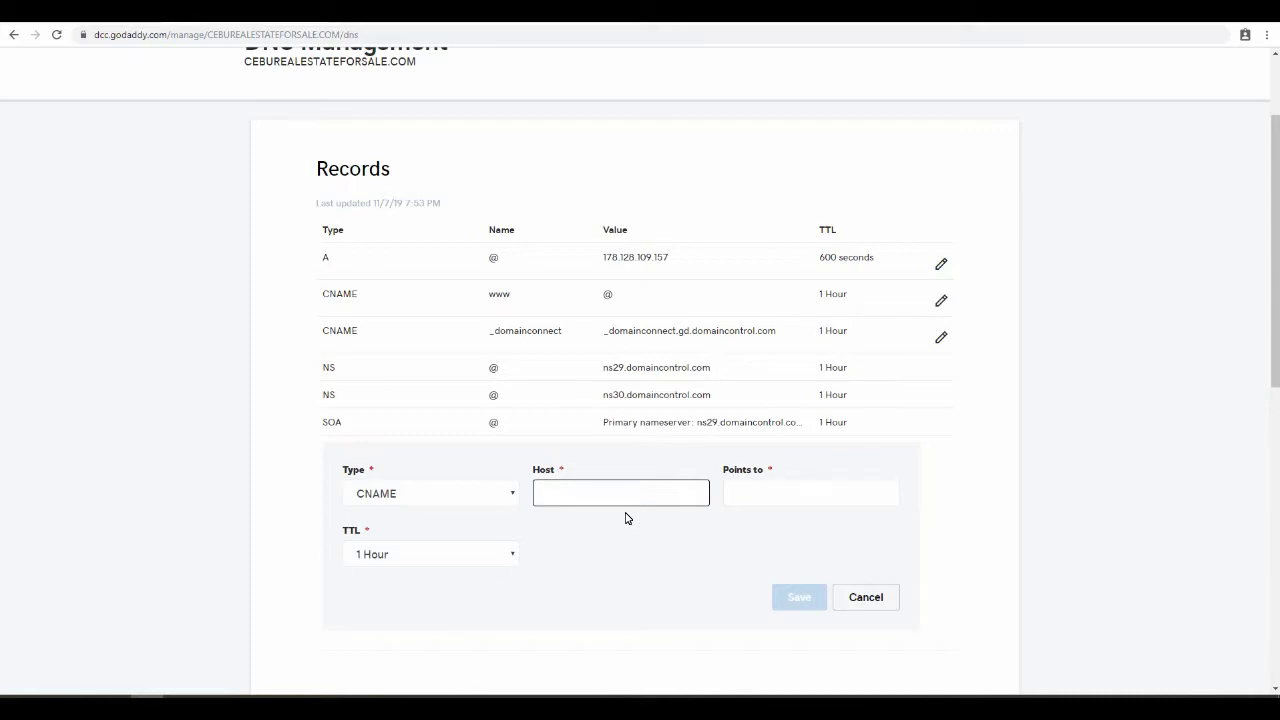
pyautogui.click(626, 517)
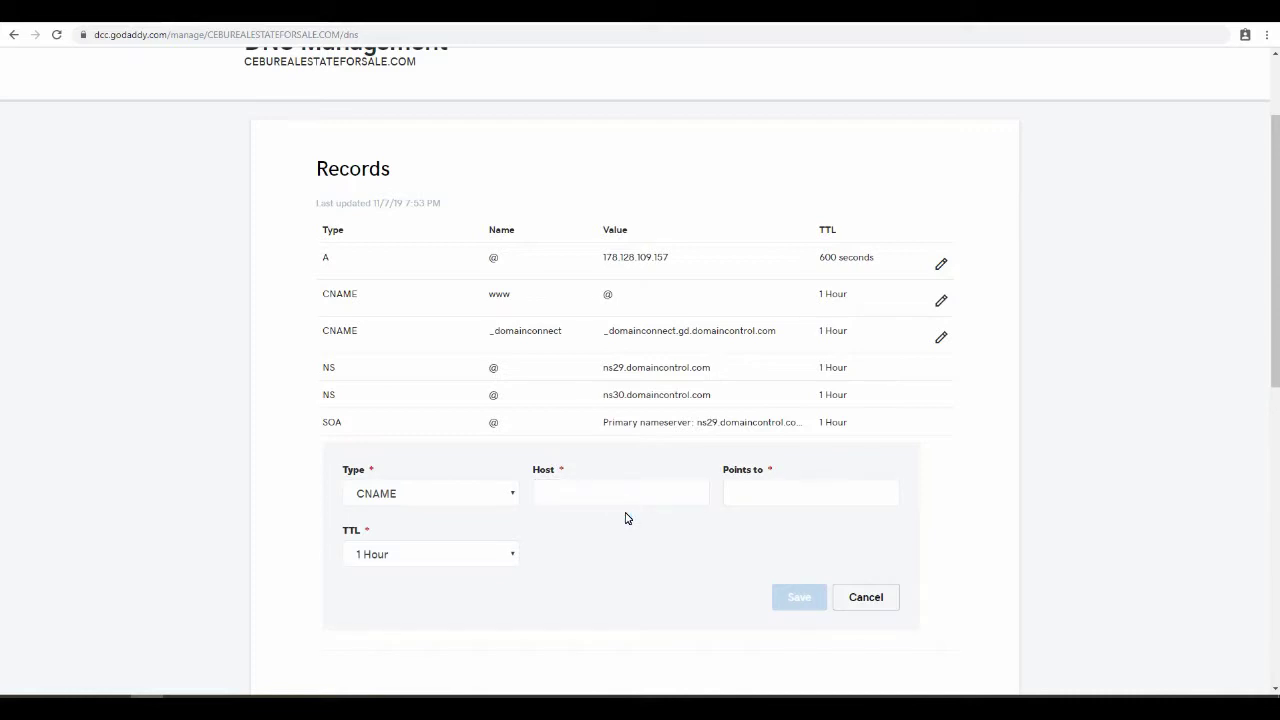
# - Enter host demo1 pointing to @ and save the CNAME record
pyautogui.click(561, 500)
pyautogui.write('demo1')
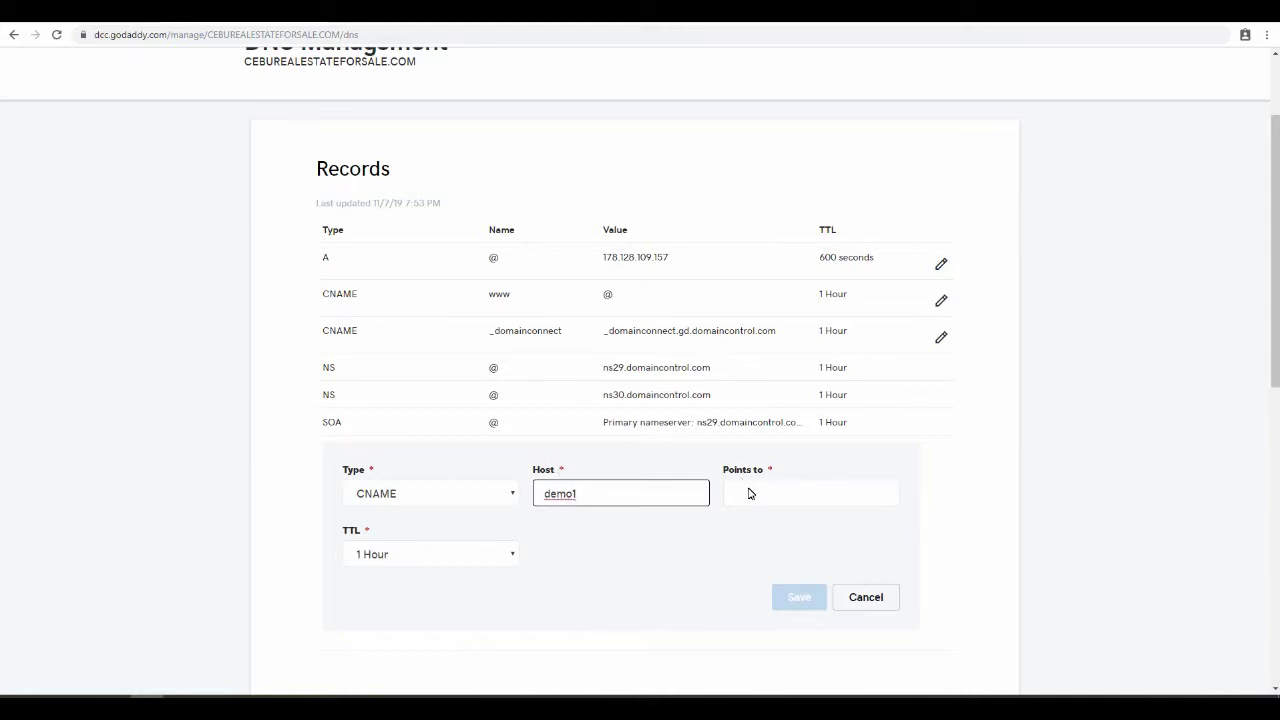
pyautogui.click(779, 503)
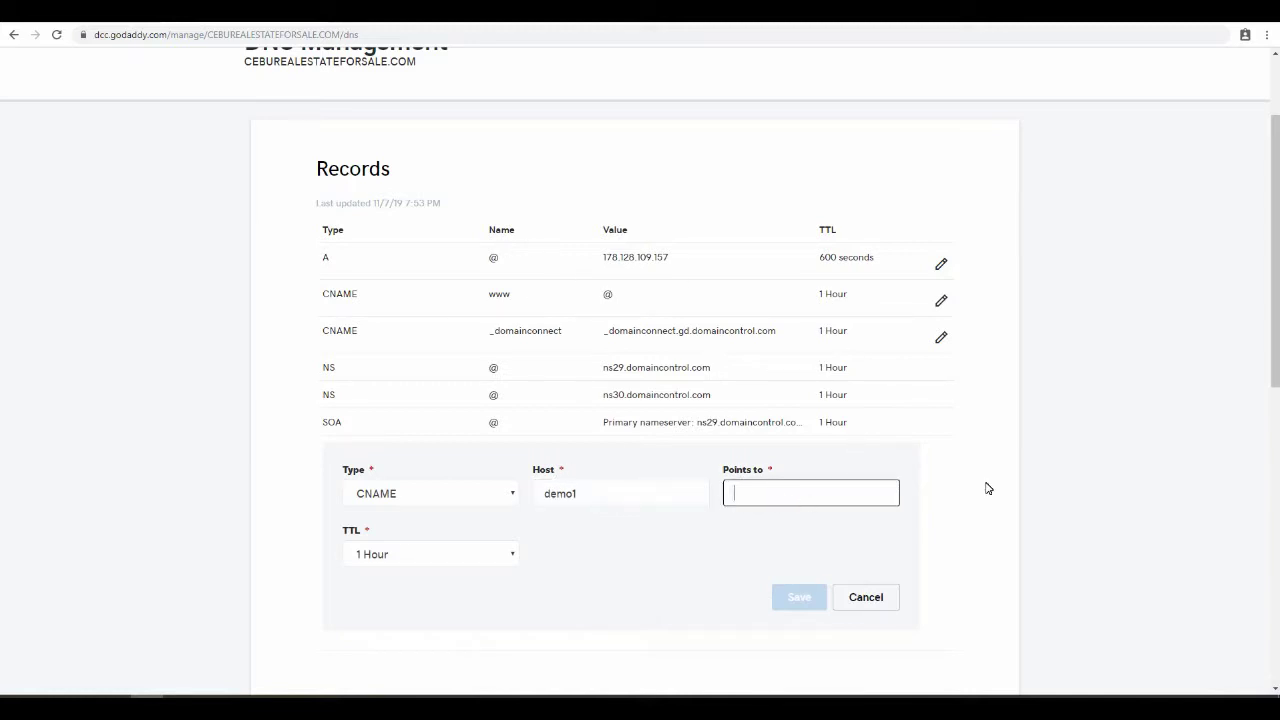
pyautogui.write('@')
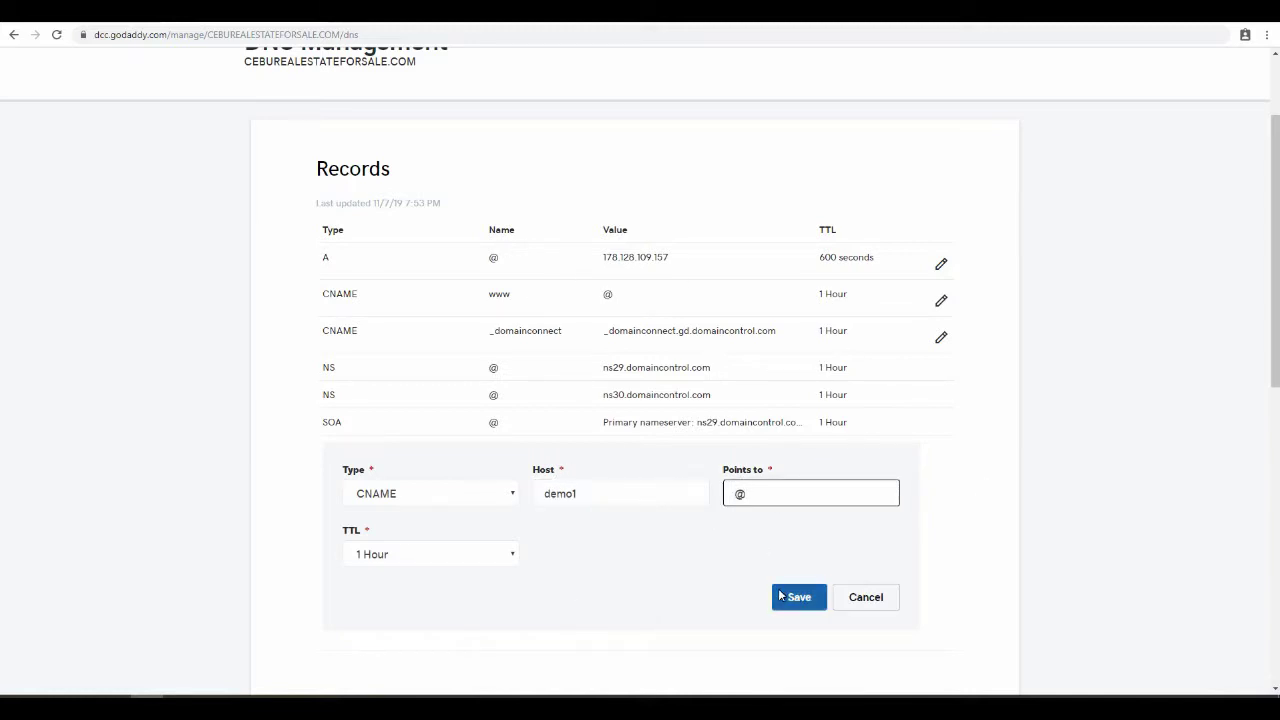
pyautogui.click(798, 598)
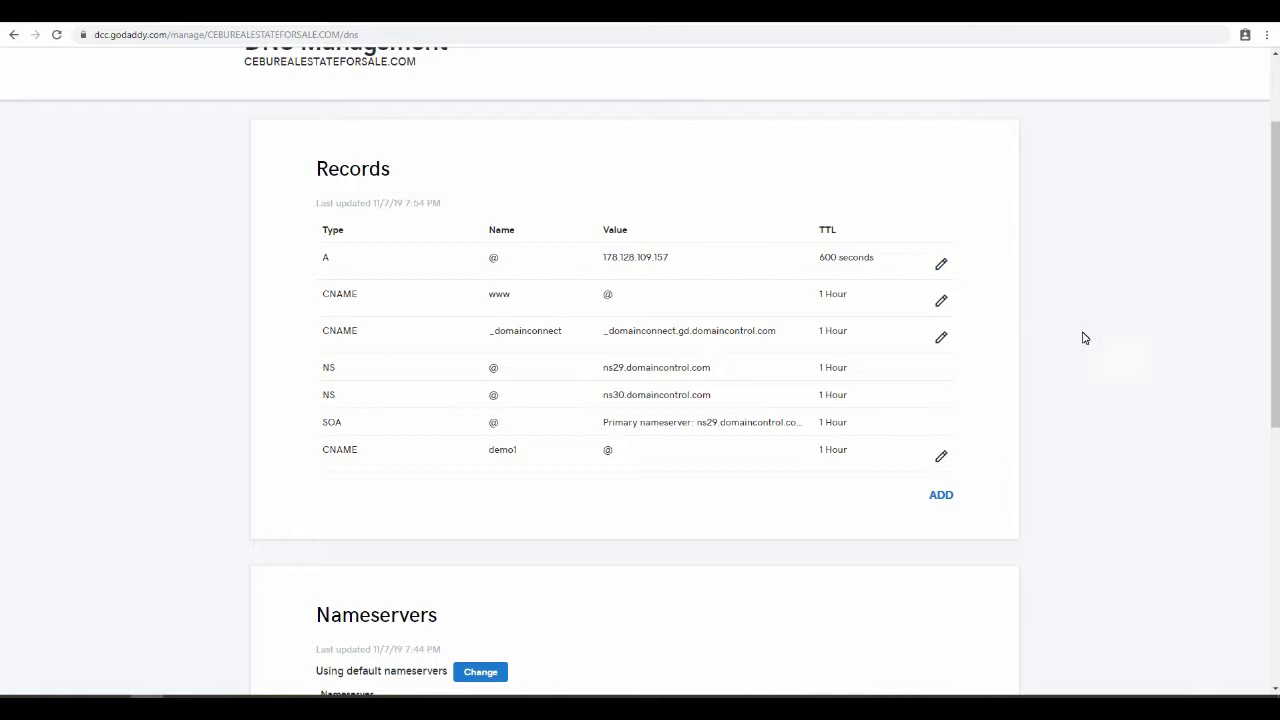
pyautogui.scroll(-5, 1080, 338)
# - Copy ceburealestateforsale.com and load it in a new tab to test the DNS change
pyautogui.scroll(6, 1084, 336)
pyautogui.scroll(1, 1086, 336)
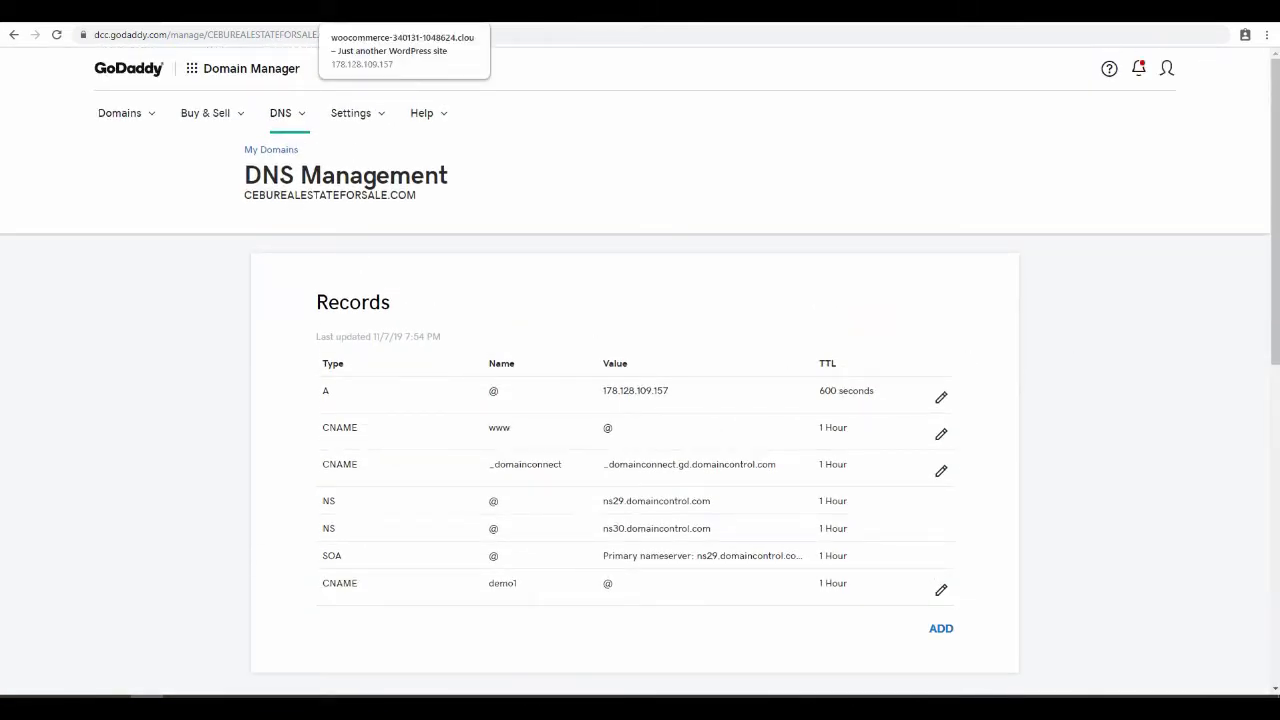
pyautogui.moveTo(246, 198); pyautogui.dragTo(398, 216)
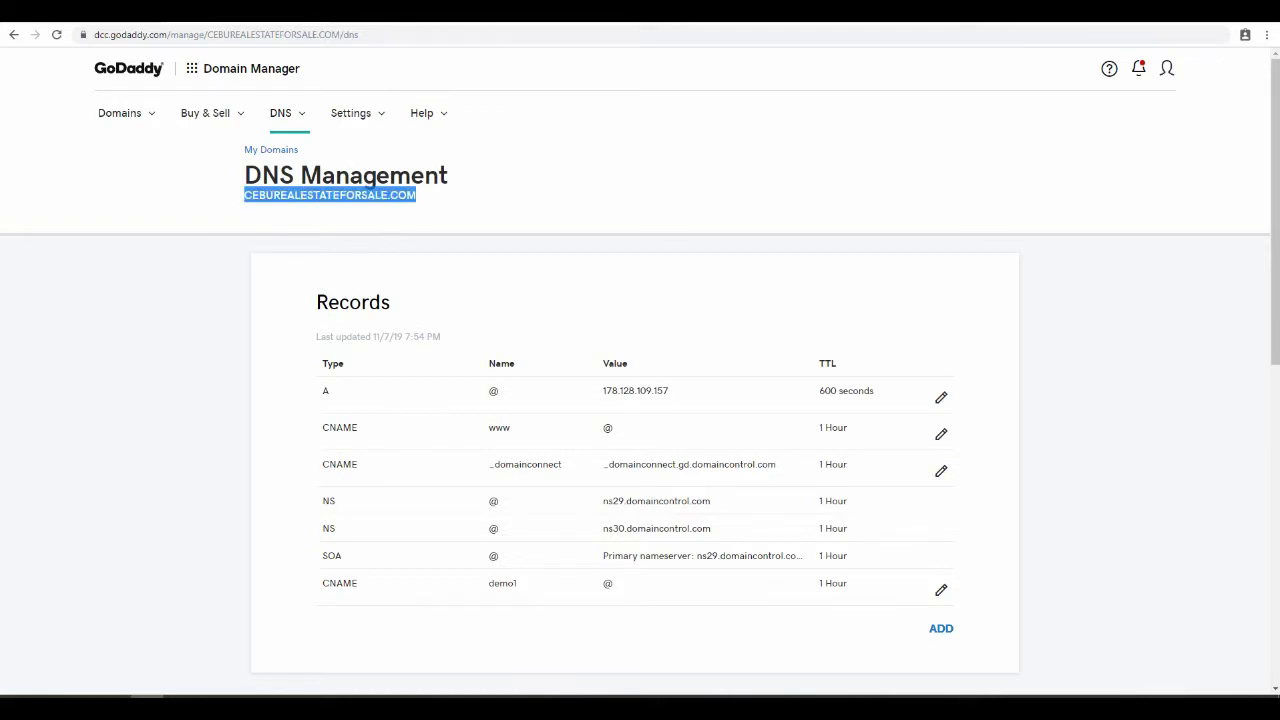
pyautogui.hotkey('ctrl', 'c')
pyautogui.hotkey('ctrl', 't')
pyautogui.hotkey('ctrl', 'v')
pyautogui.press('Return')
# - Load demo1.ceburealestateforsale.com in the site's browser tab
pyautogui.hotkey('ctrl', 'Tab')
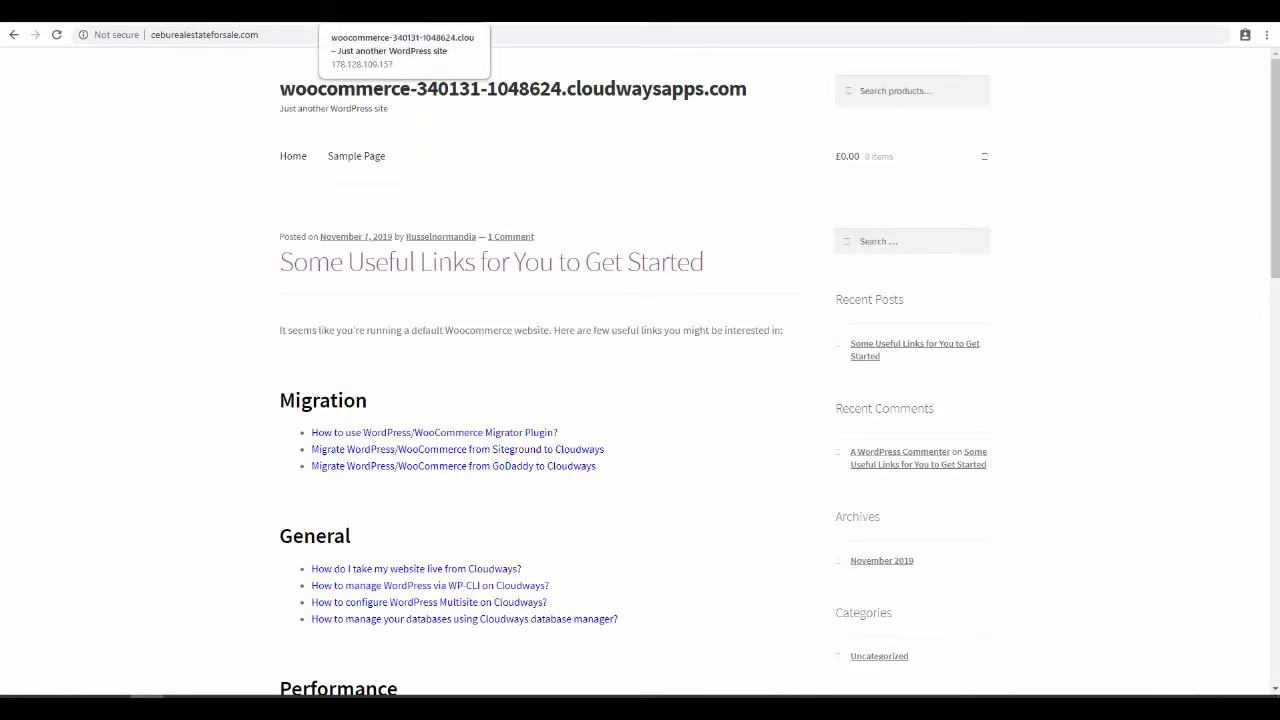
pyautogui.click(160, 35)
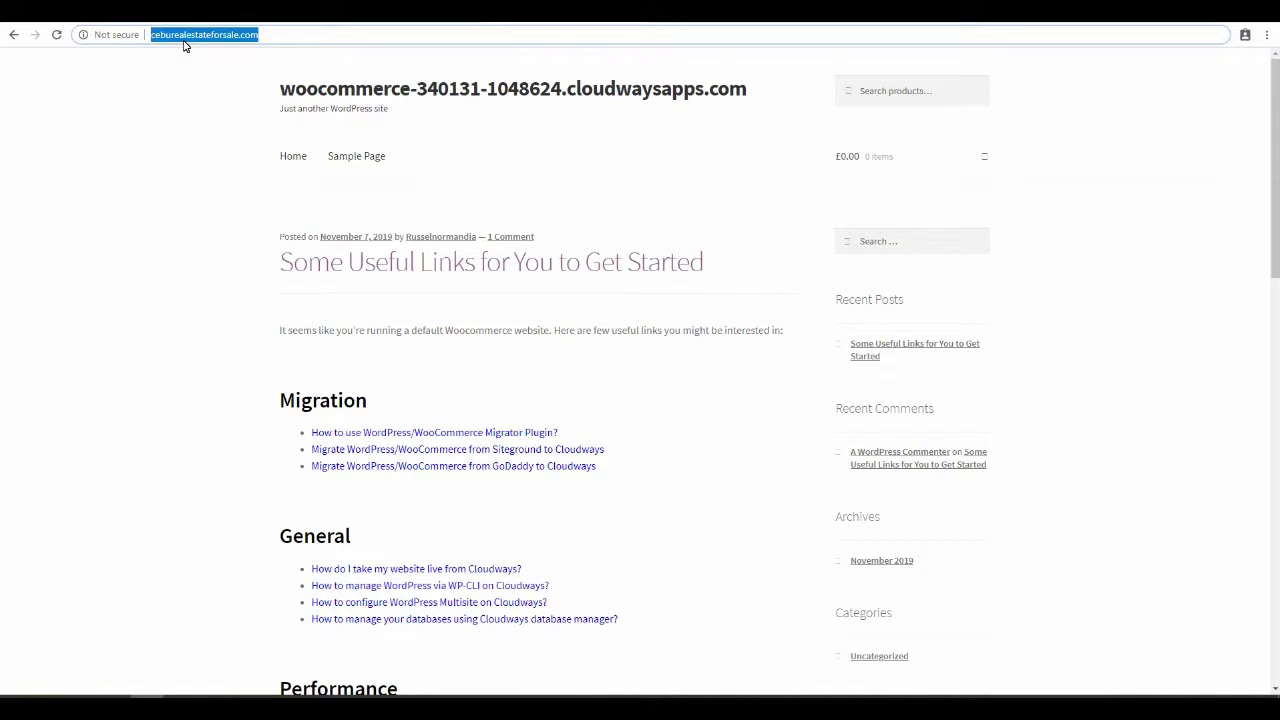
pyautogui.press('Home')
pyautogui.write('demo1')
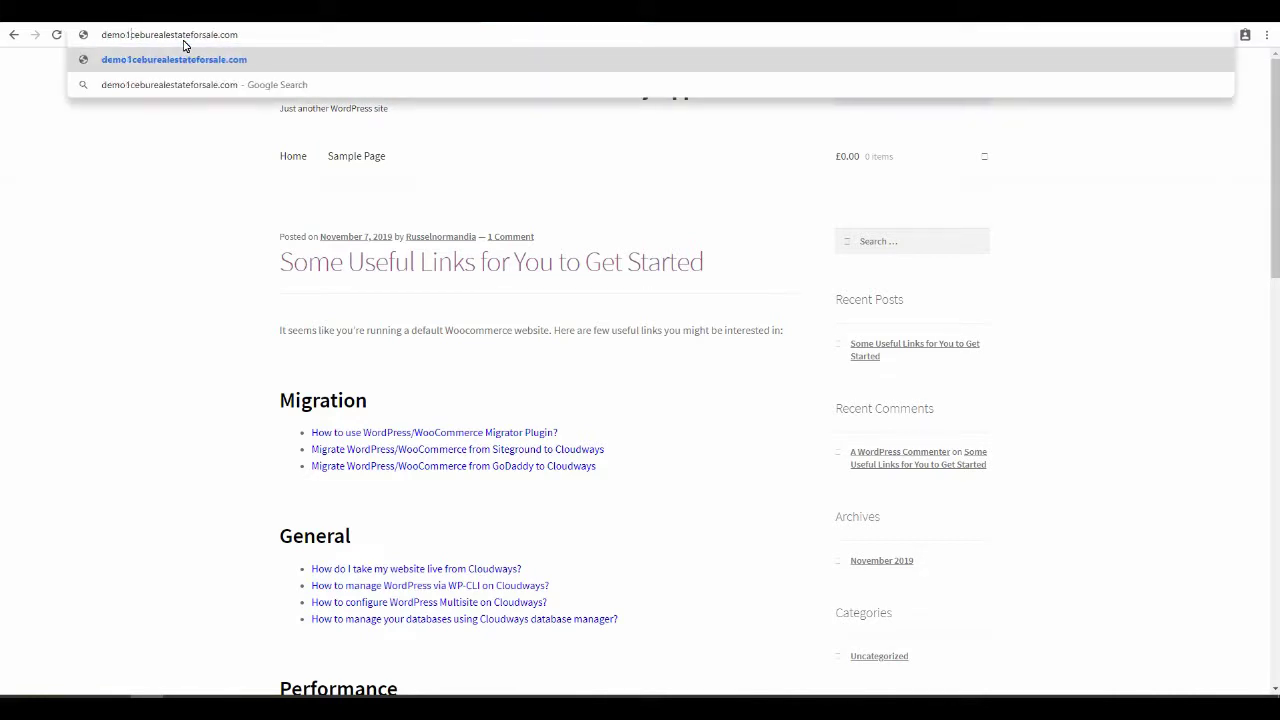
pyautogui.write('.')
pyautogui.press('Return')
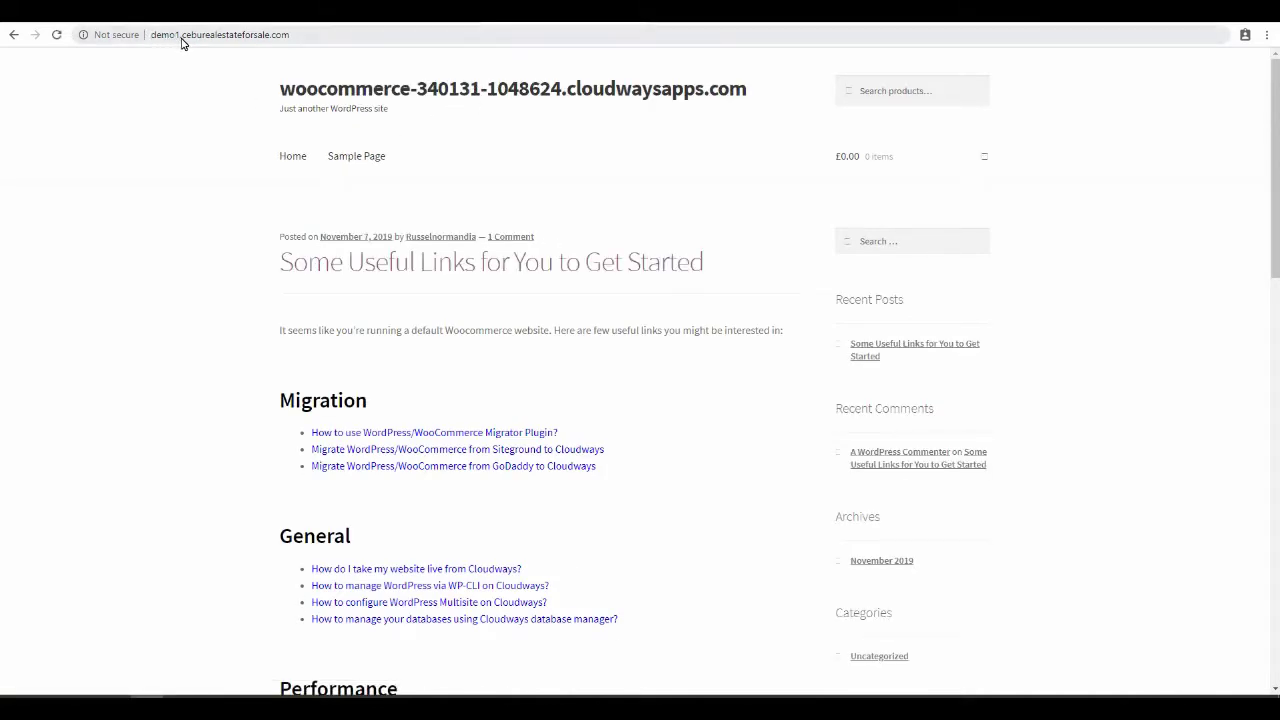
pyautogui.moveTo(180, 40); pyautogui.dragTo(152, 42)
pyautogui.write('ww')
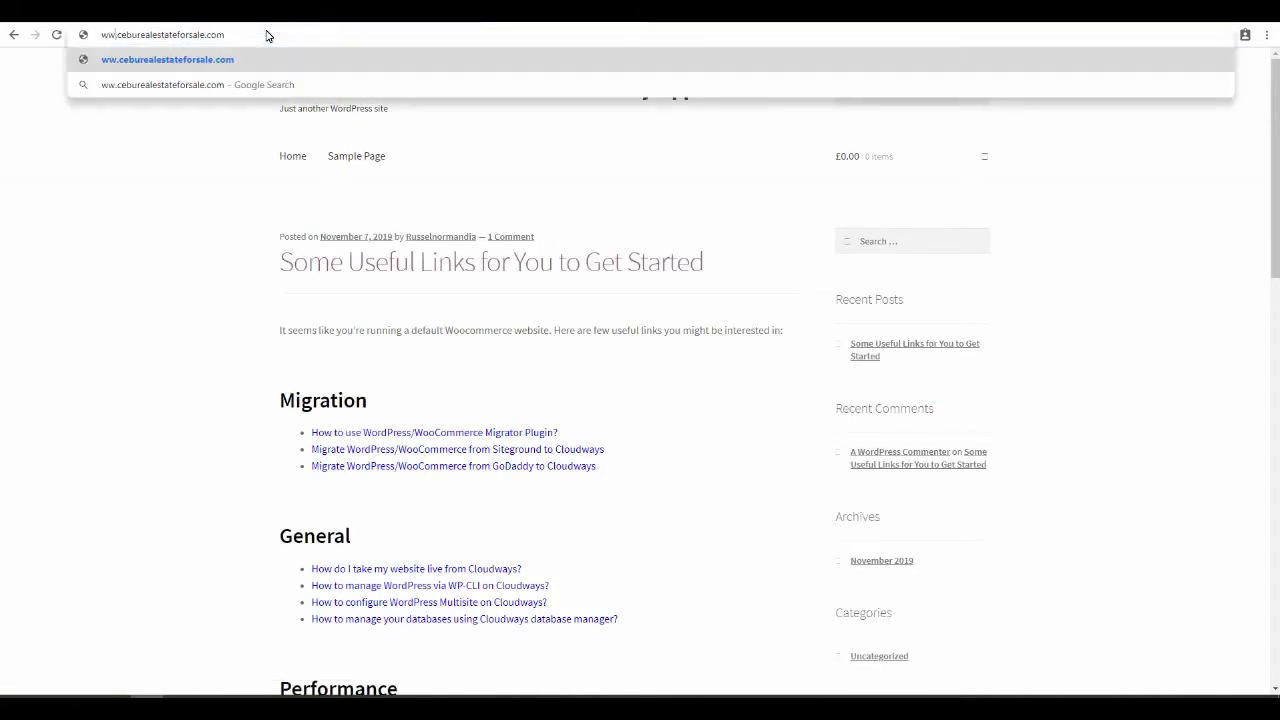
pyautogui.write('w.')
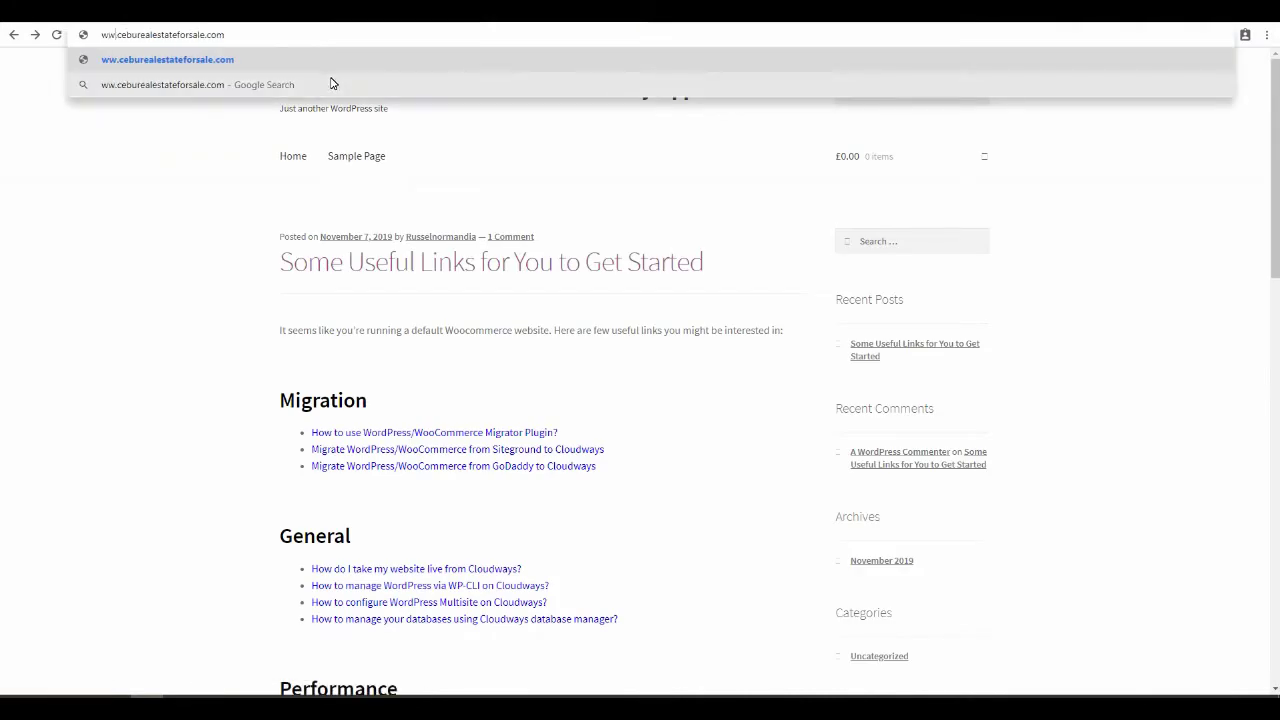
pyautogui.press('Return')
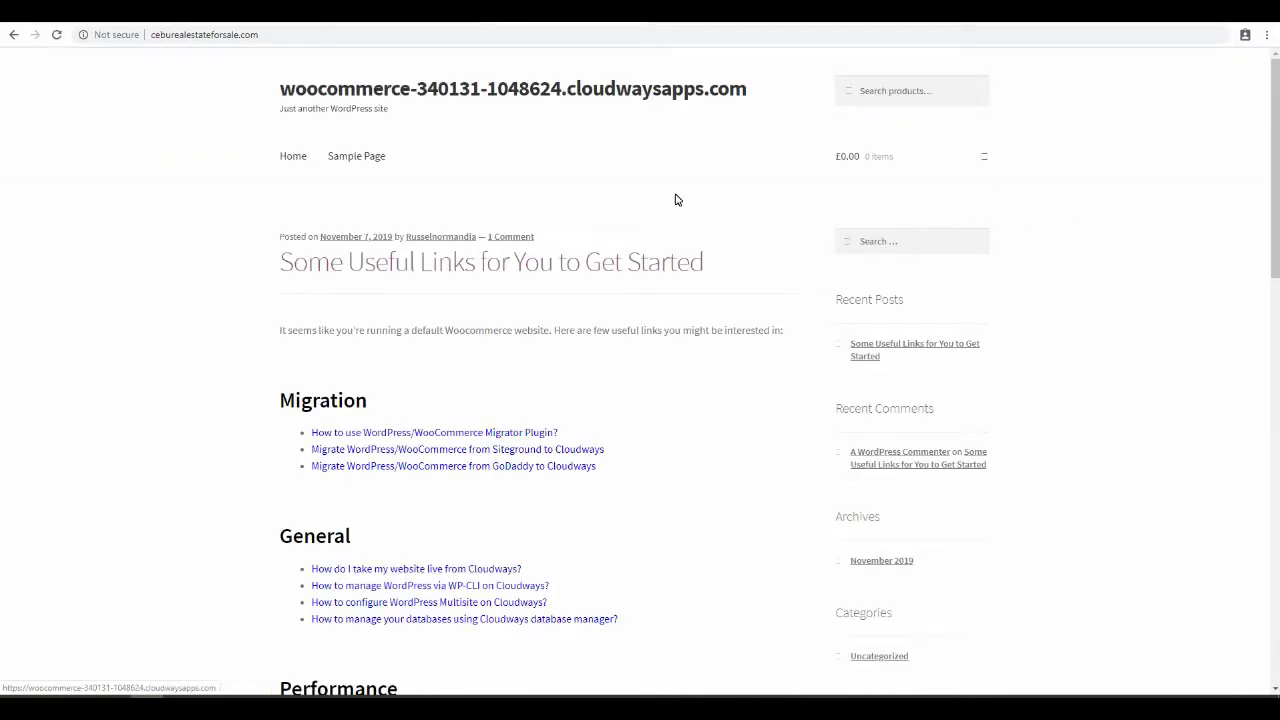
pyautogui.scroll(-3, 660, 200)
pyautogui.scroll(3, 650, 205)
# - Compare the GoDaddy A record IP with Cloudways' server IP, then open SSL Management
pyautogui.hotkey('ctrl', 'Tab')
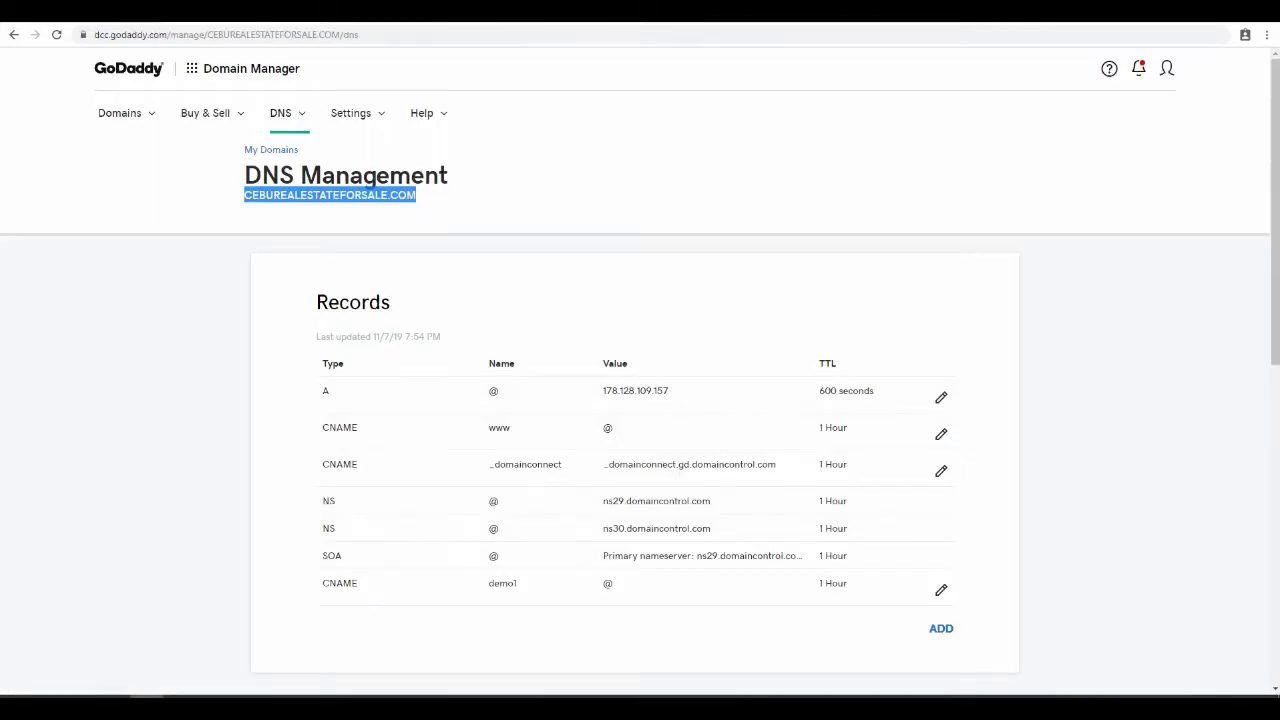
pyautogui.click(1150, 343)
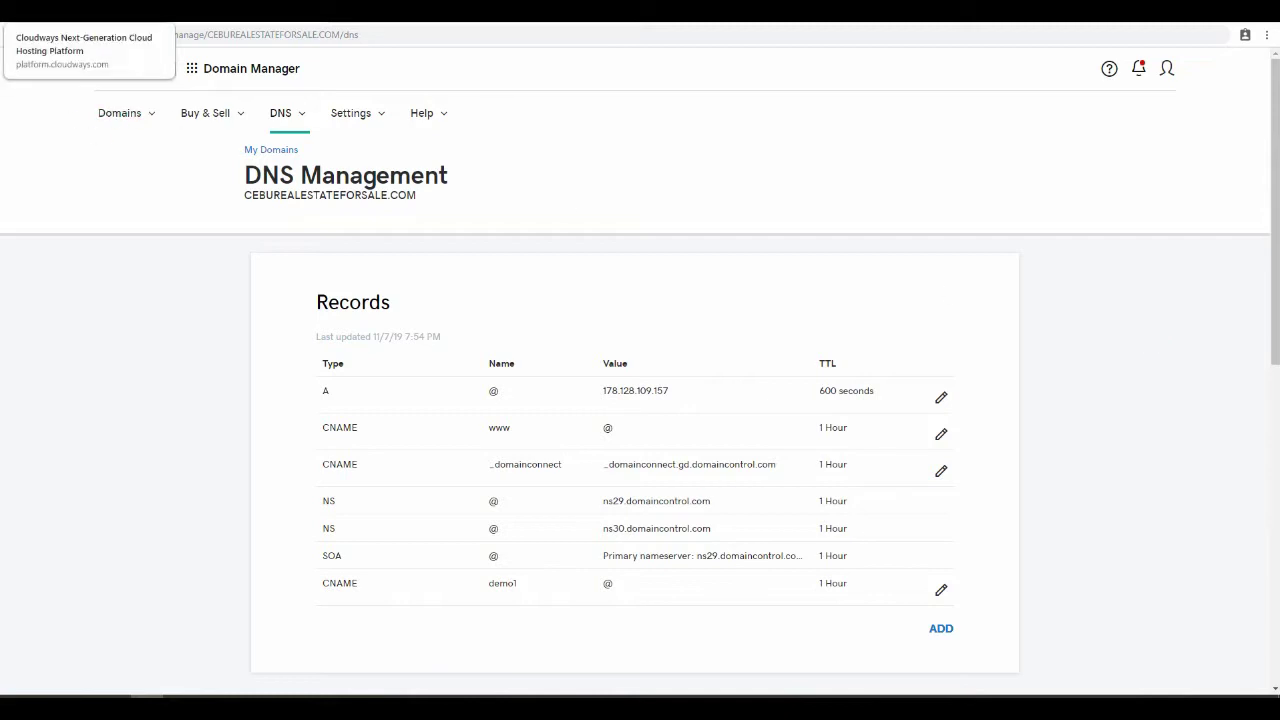
pyautogui.hotkey('ctrl', 'shift', 'Tab')
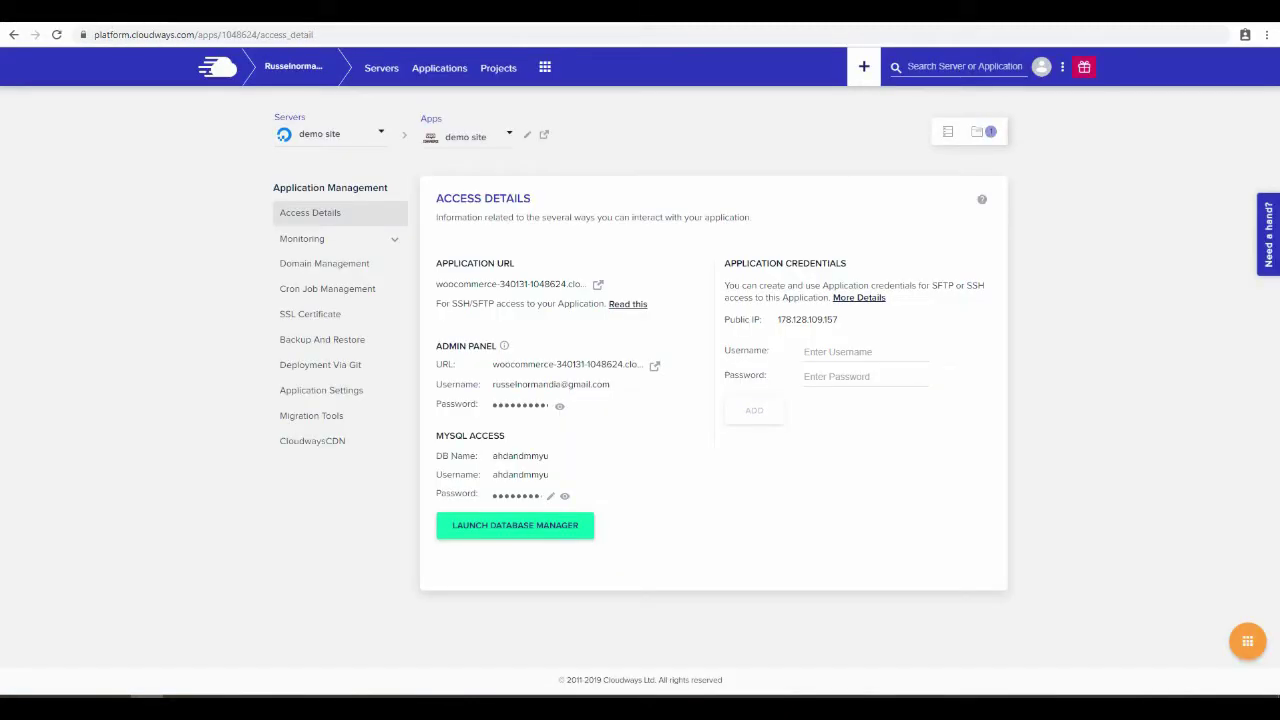
pyautogui.hotkey('ctrl', 'Tab')
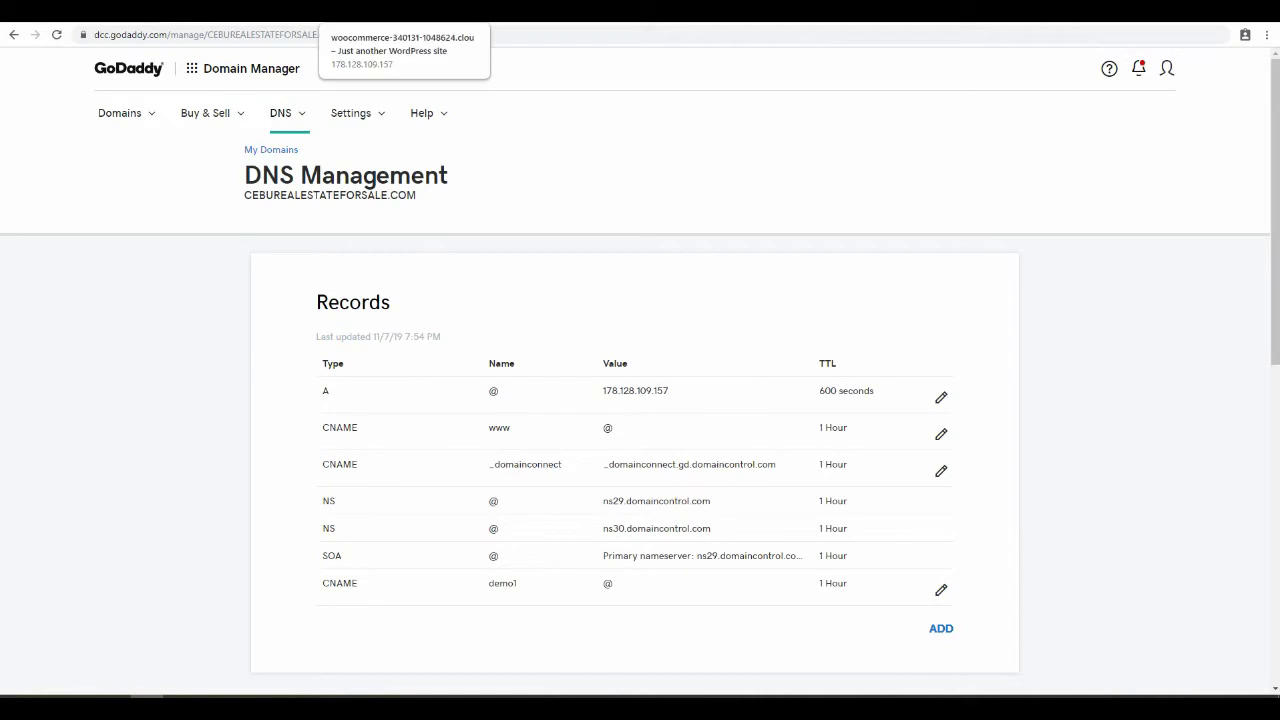
pyautogui.hotkey('ctrl', 'shift', 'Tab')
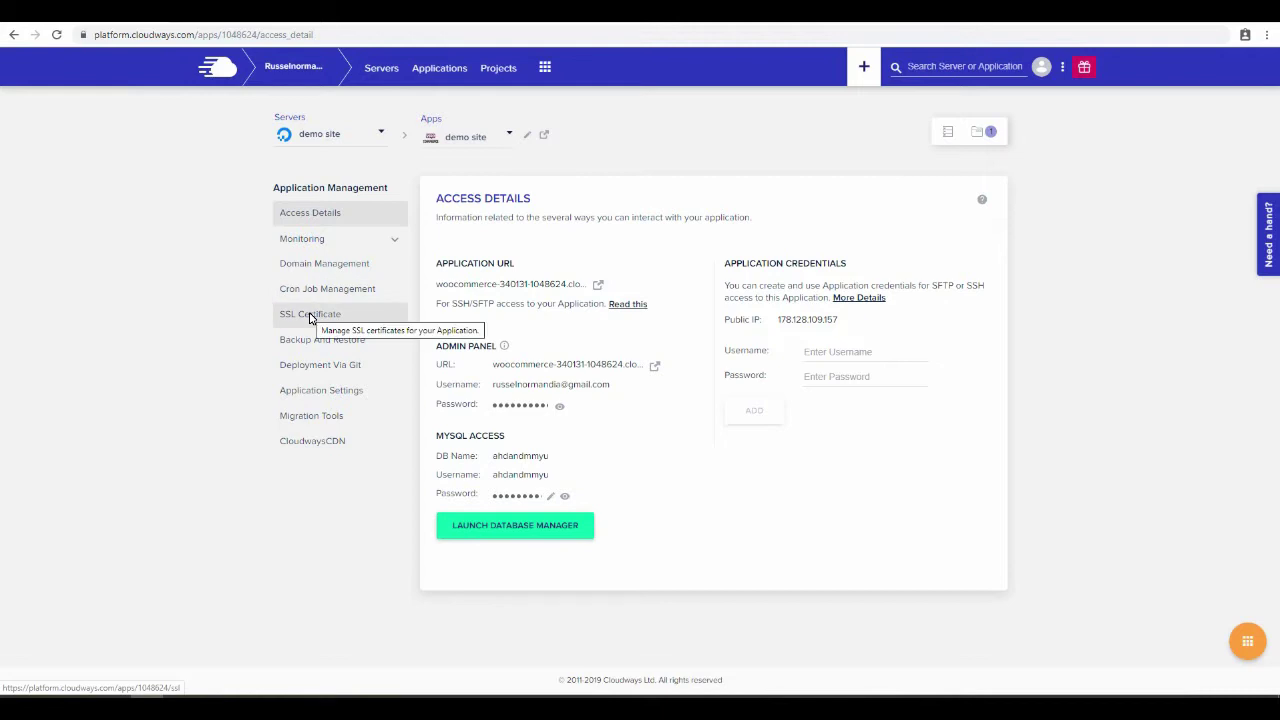
pyautogui.click(311, 315)
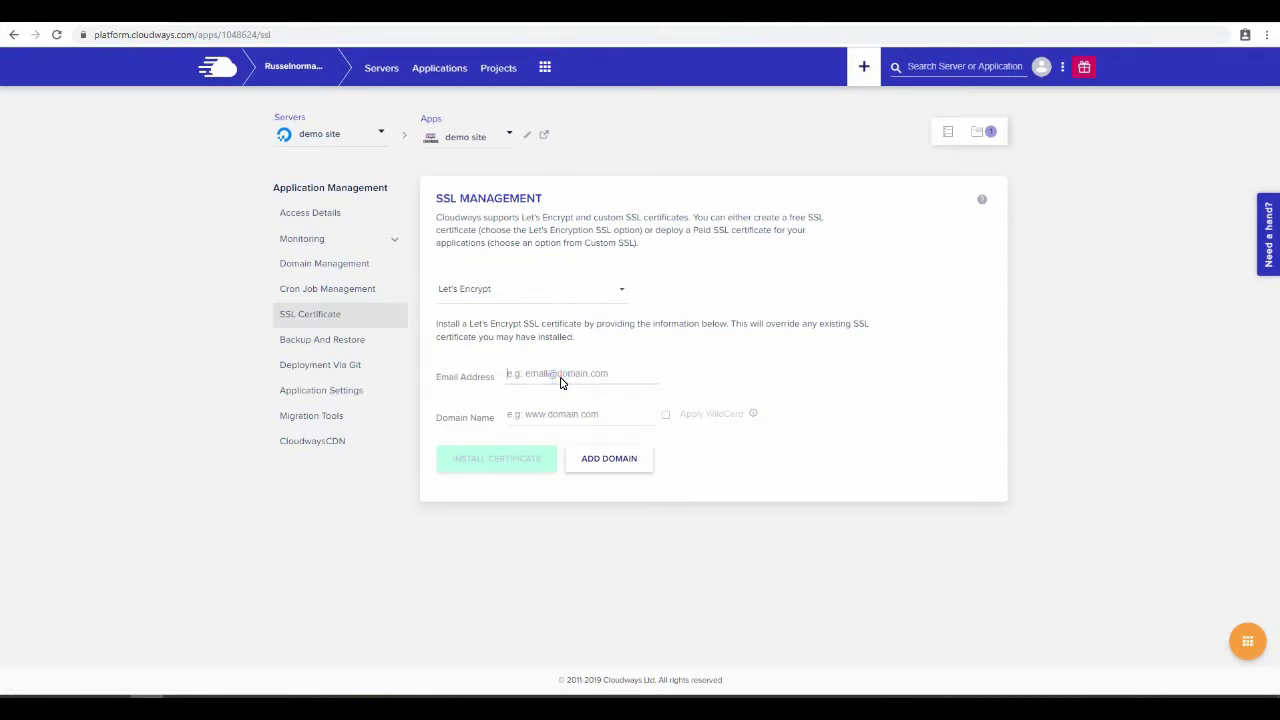
pyautogui.click(561, 376)
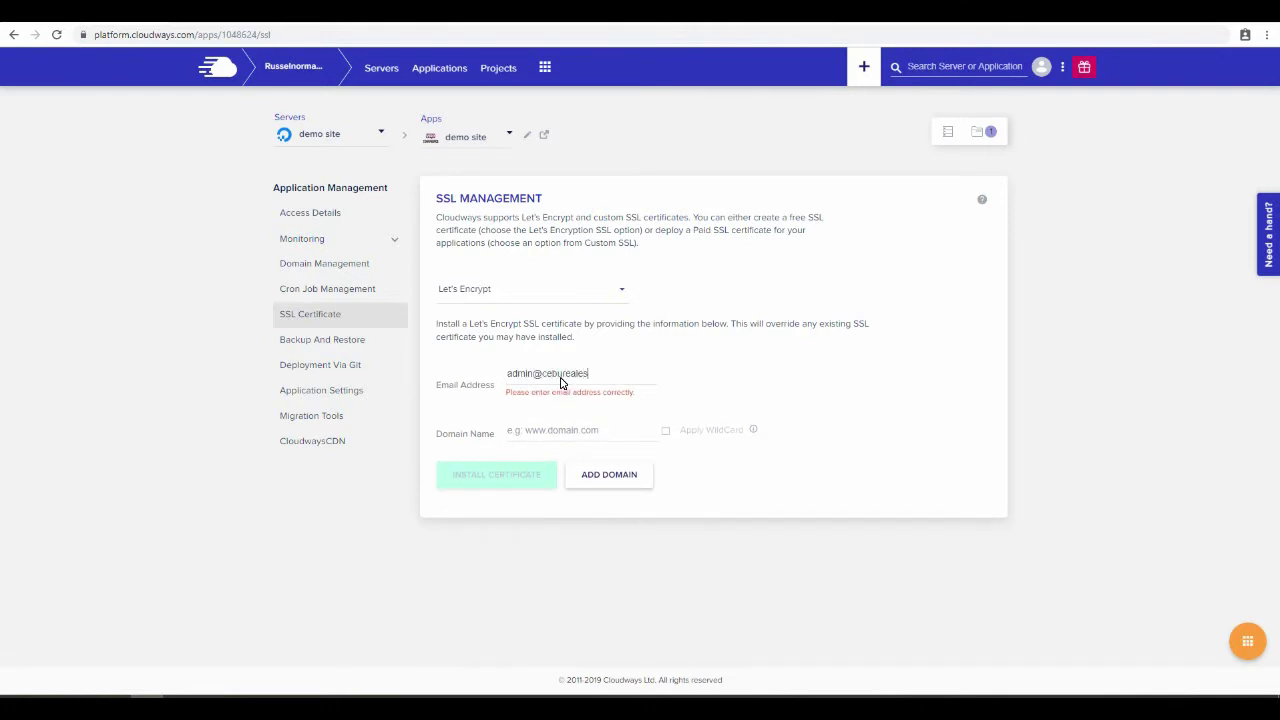
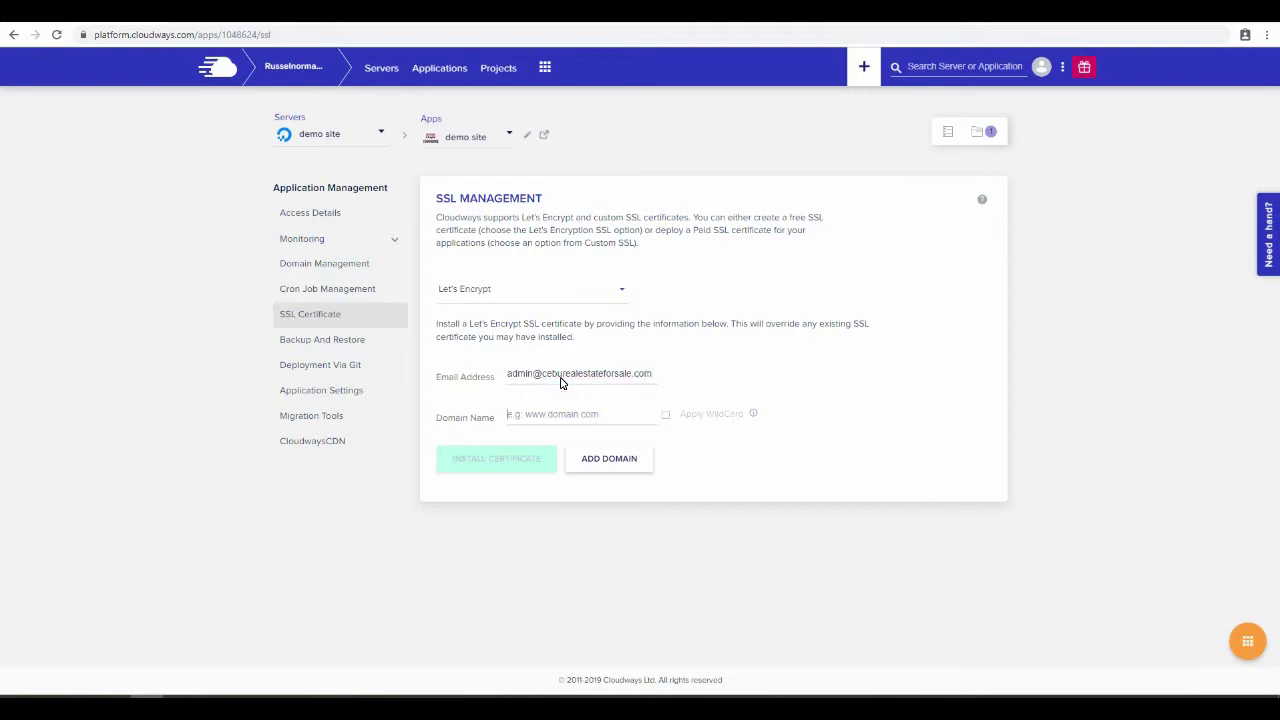
pyautogui.write('cebu')
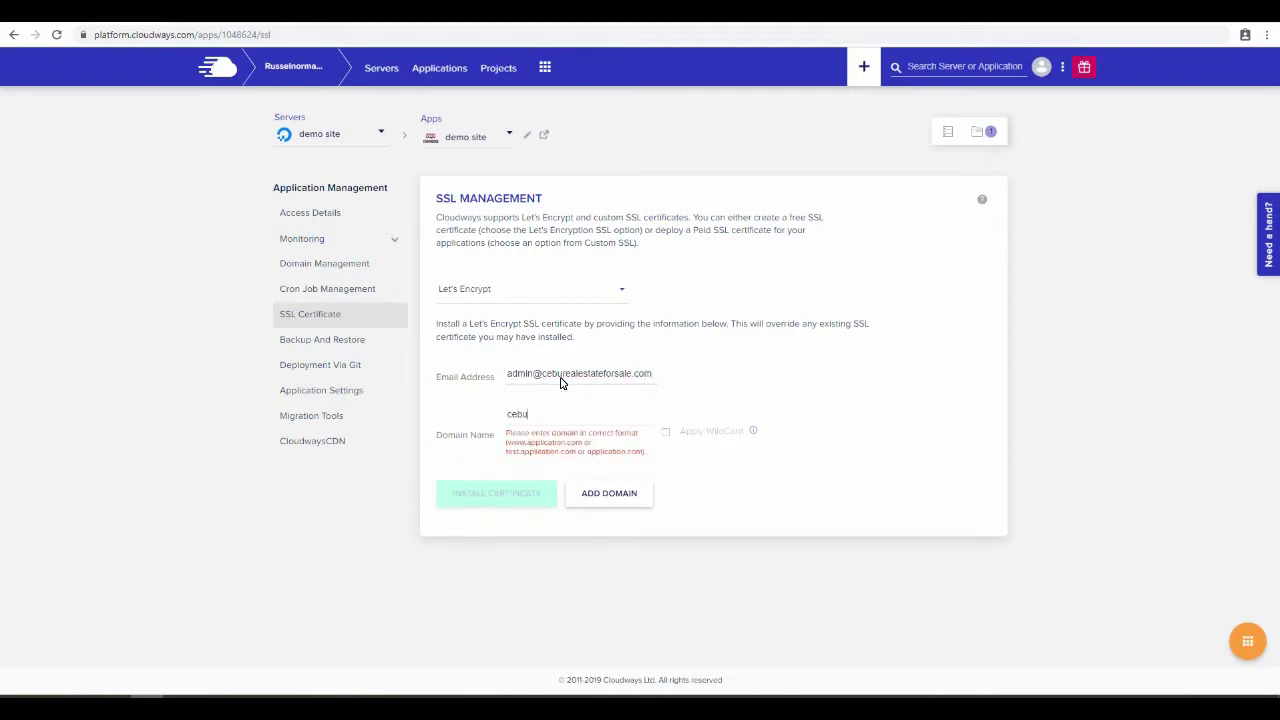
pyautogui.write('realestate')
pyautogui.write('forsale.c')
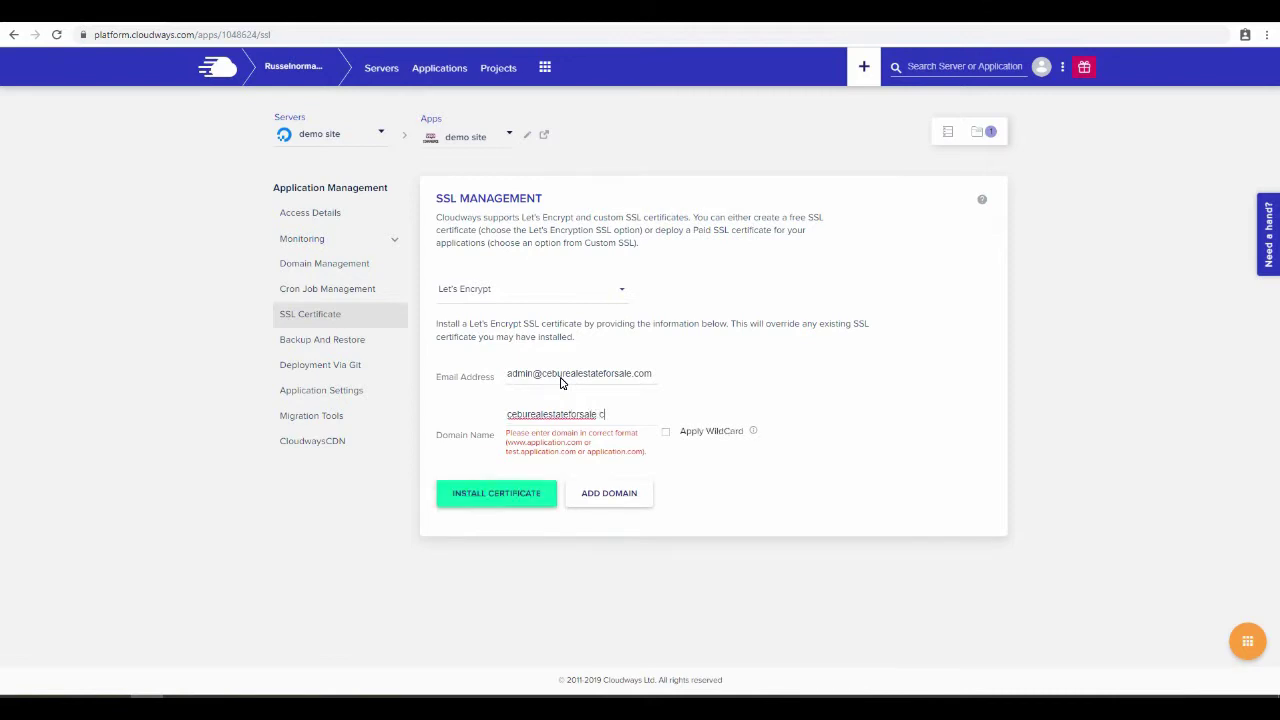
pyautogui.write('om')
pyautogui.click(623, 467)
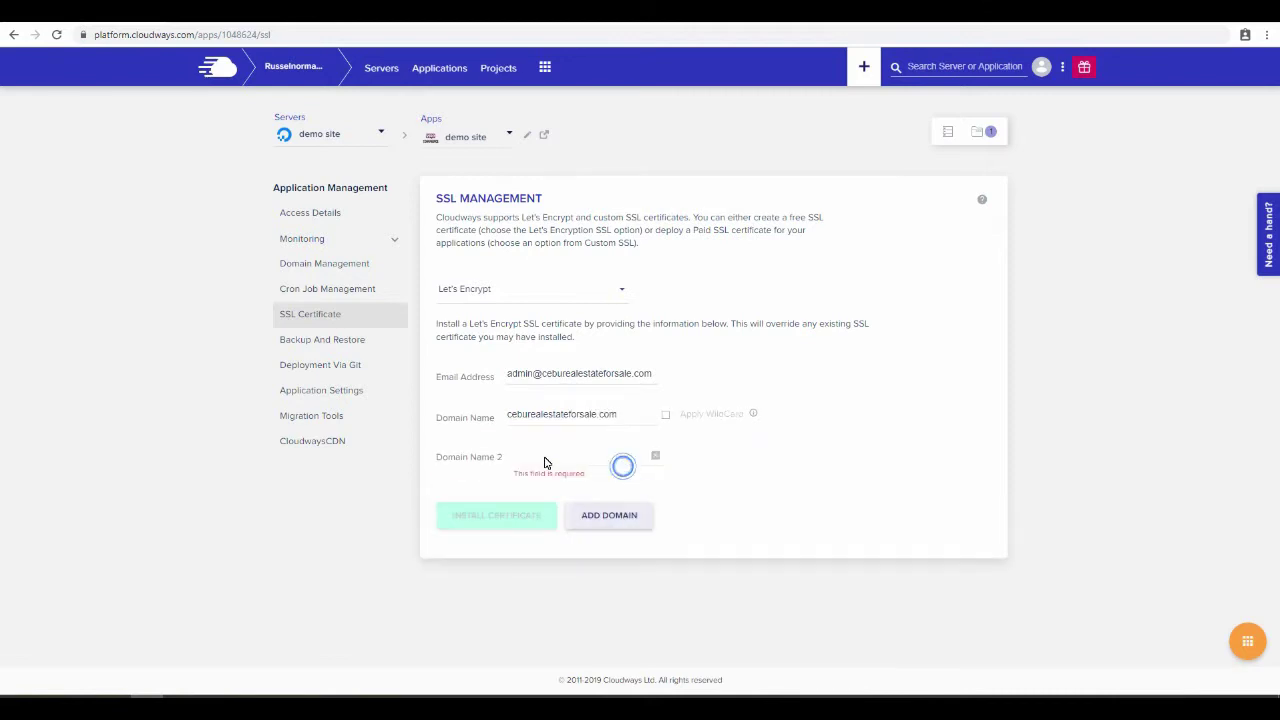
pyautogui.write('www')
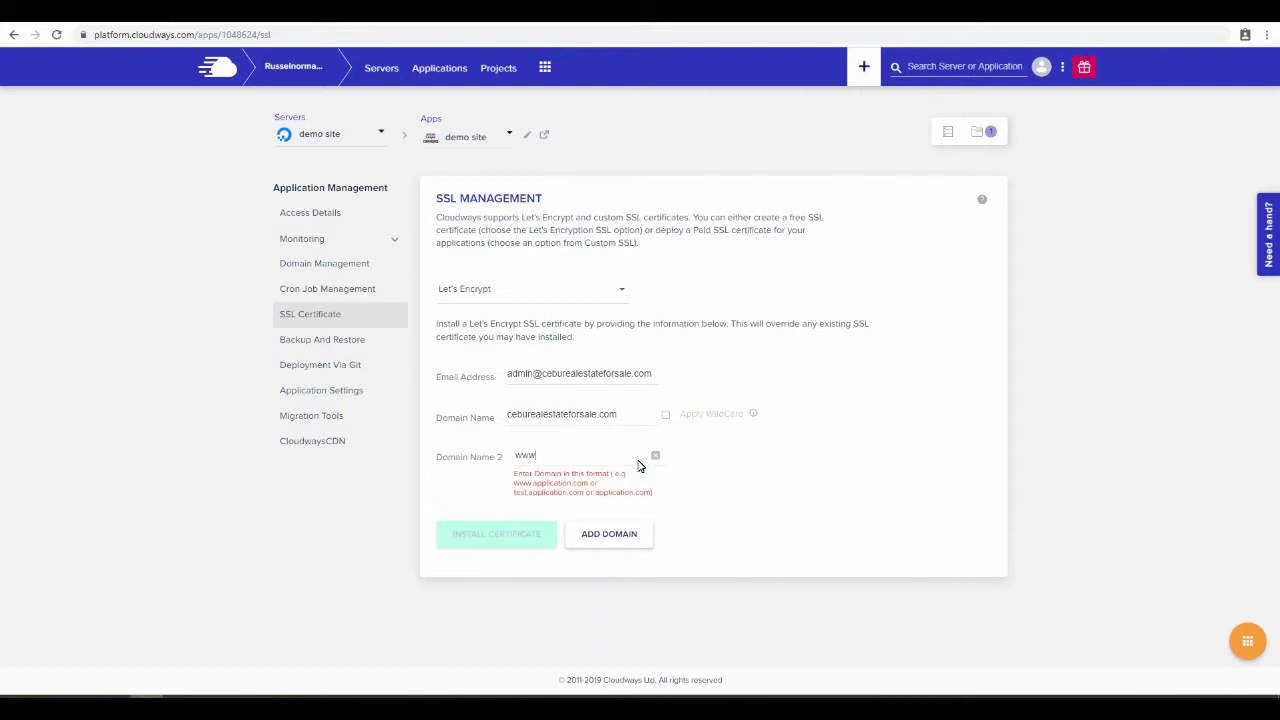
pyautogui.write('.c')
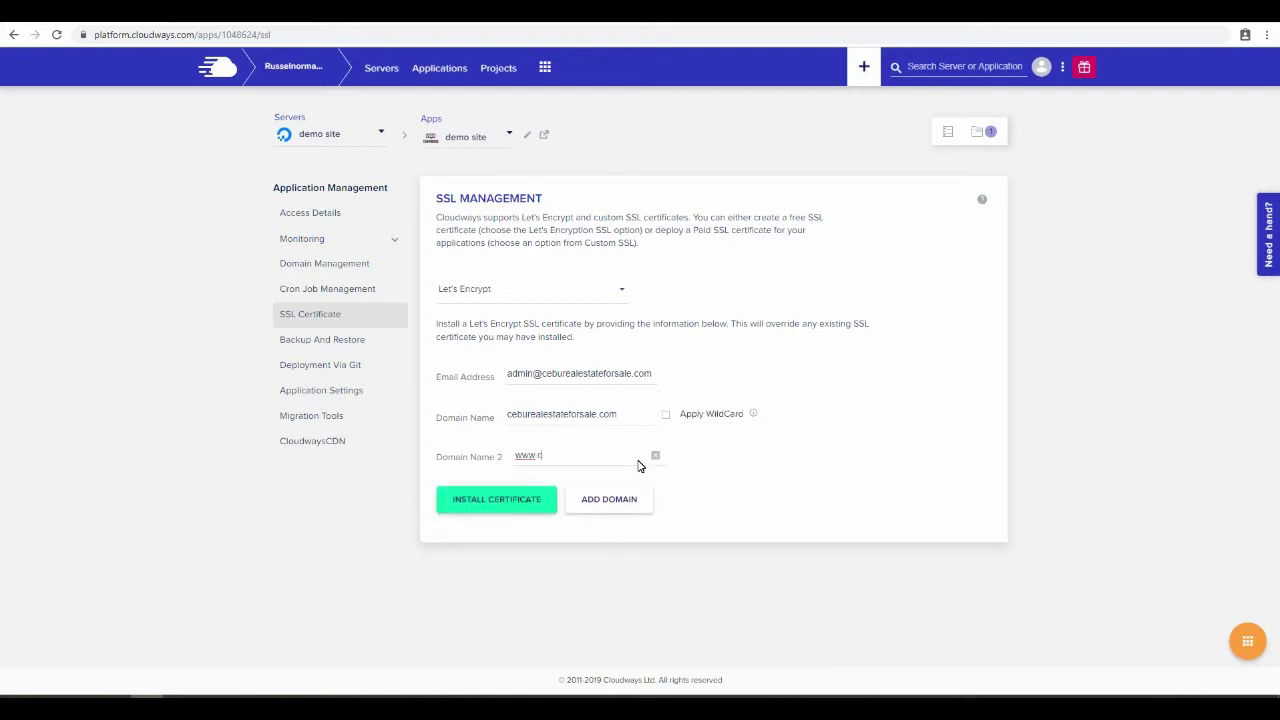
pyautogui.write('eburealestate')
pyautogui.write('forsale .com')
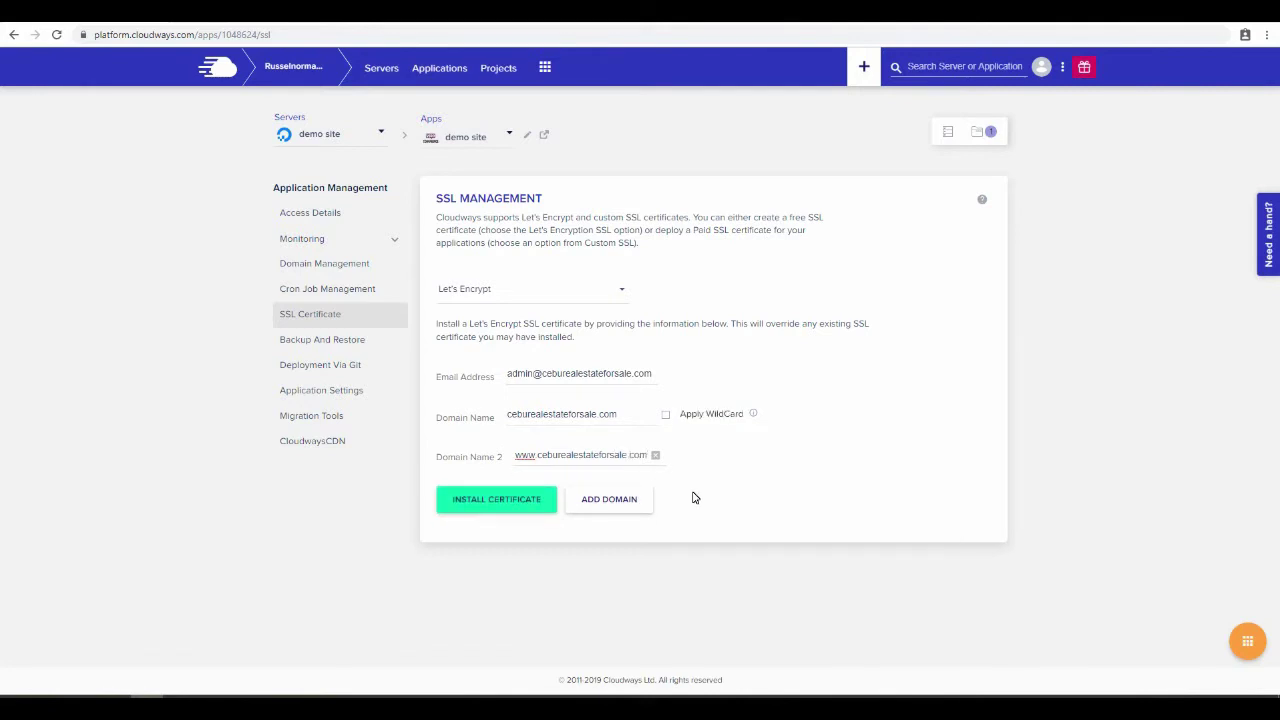
pyautogui.click(612, 508)
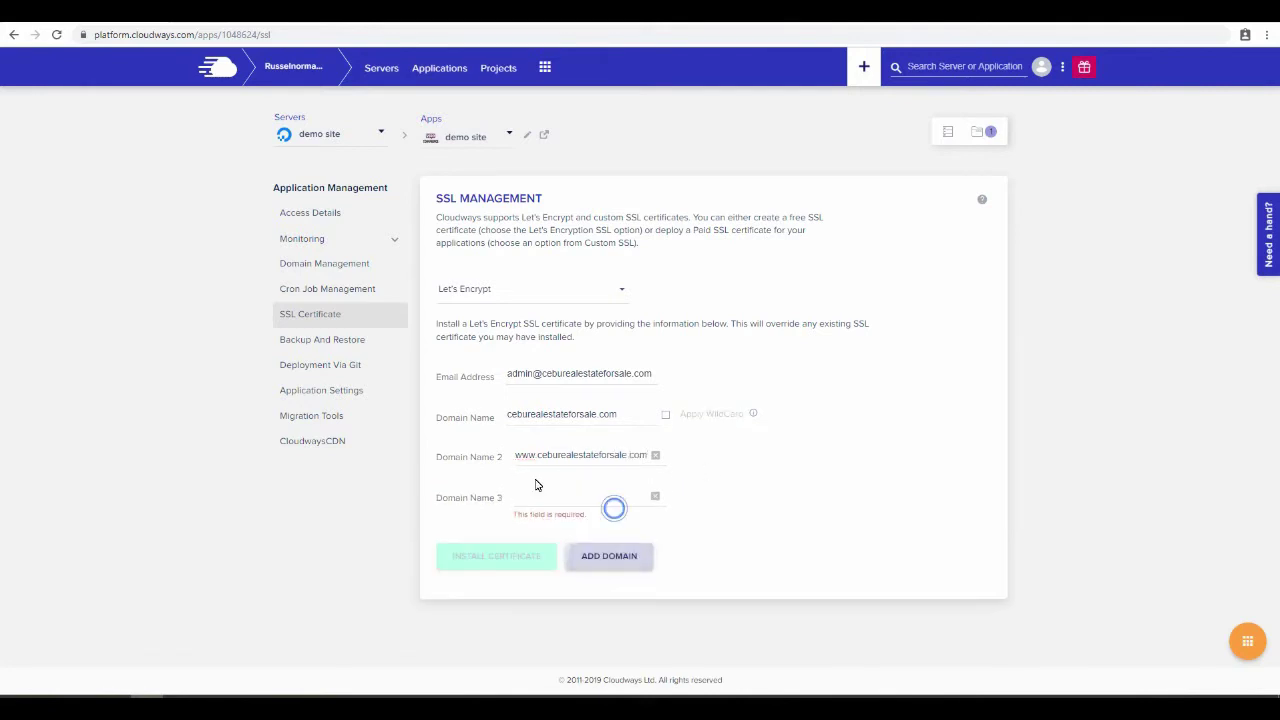
pyautogui.click(543, 495)
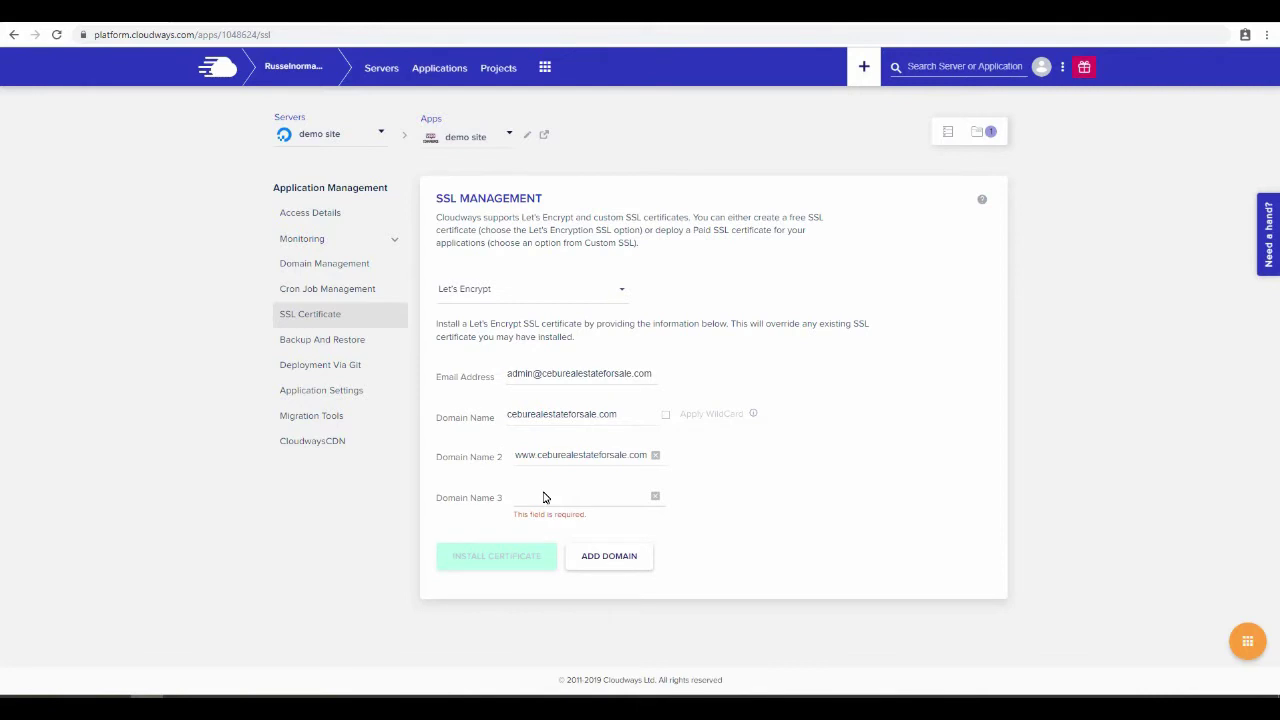
pyautogui.write('demo1.')
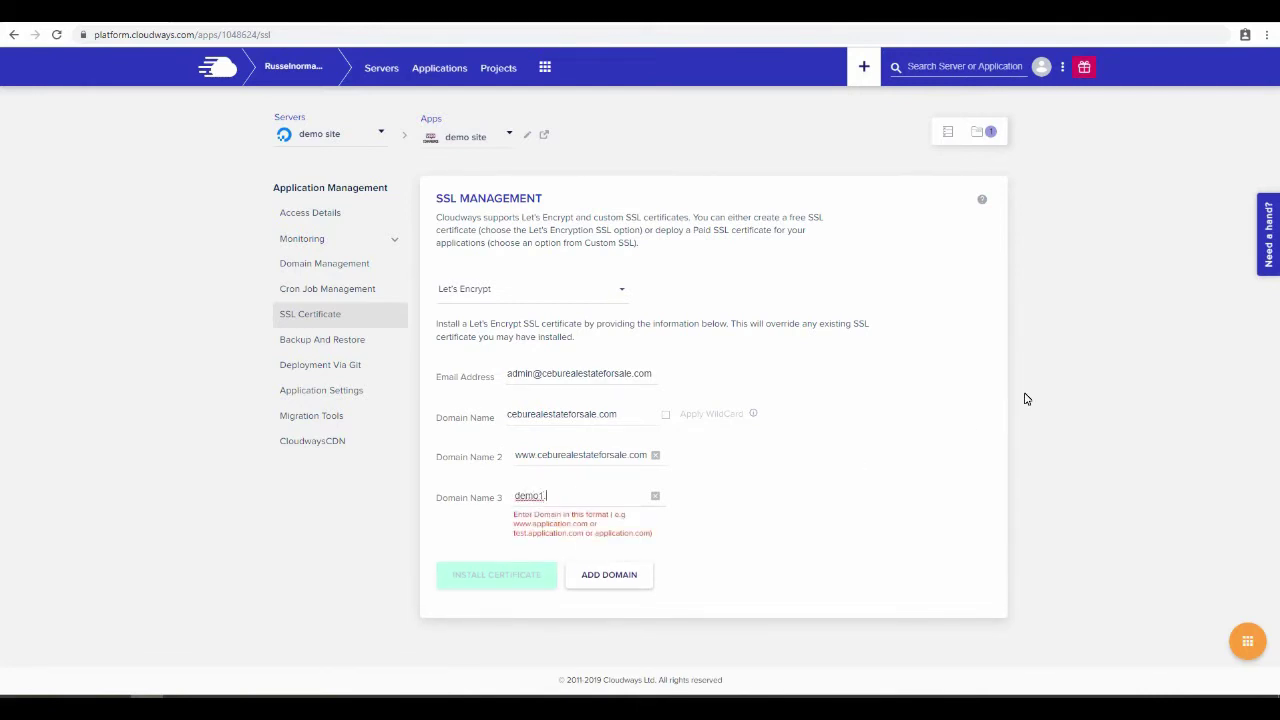
pyautogui.write('ceburealesta')
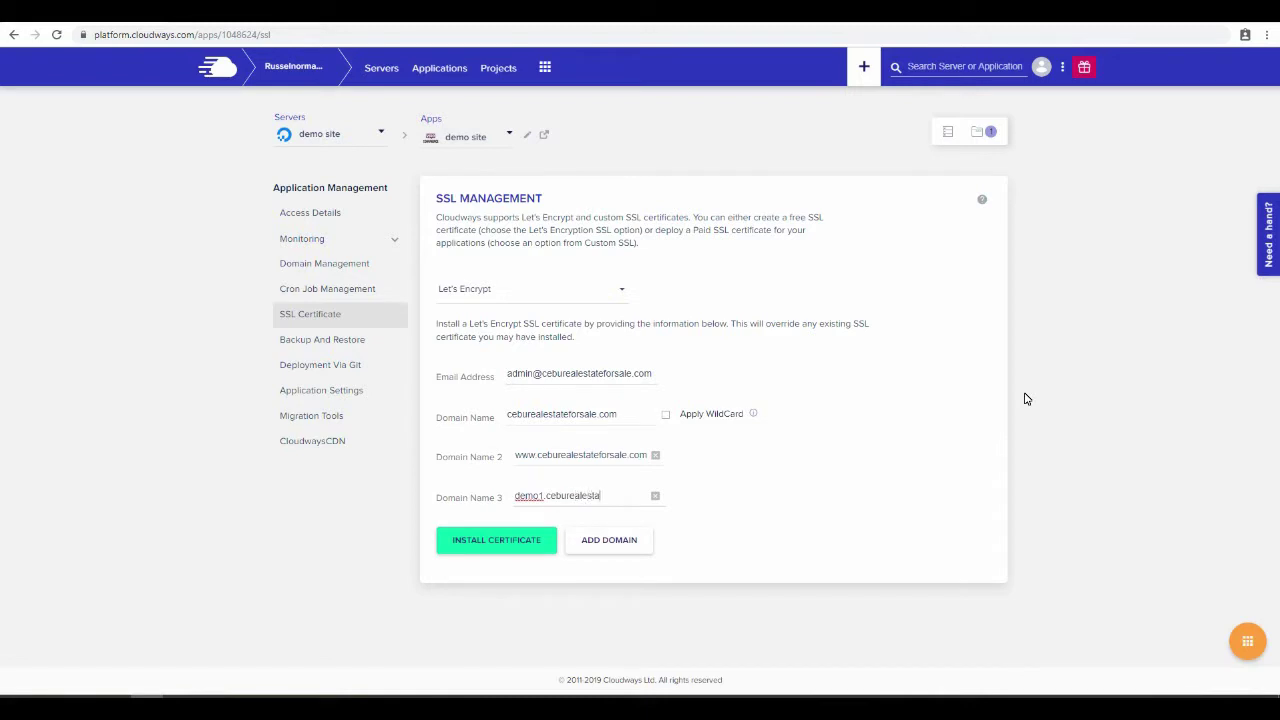
pyautogui.write('teforsale.com')
pyautogui.click(911, 533)
# - Install the Let's Encrypt certificate and wait until it shows Activated
pyautogui.click(487, 549)
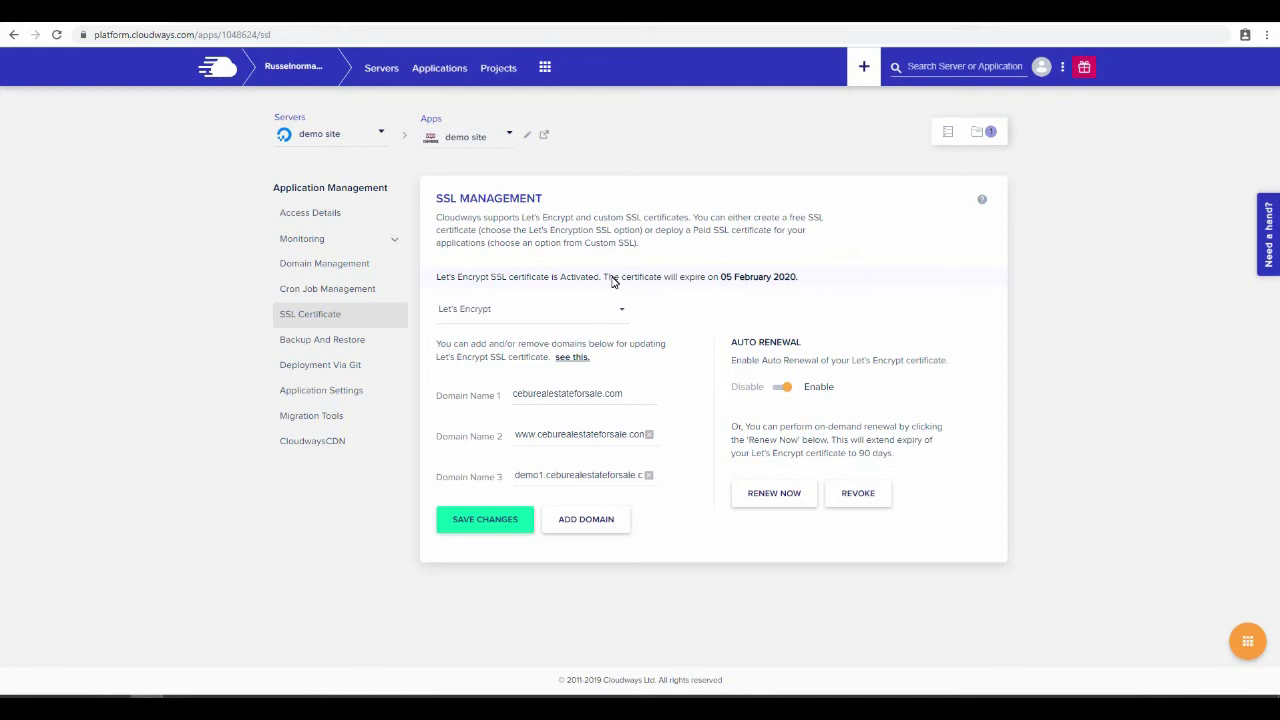
pyautogui.moveTo(613, 282); pyautogui.dragTo(808, 281)
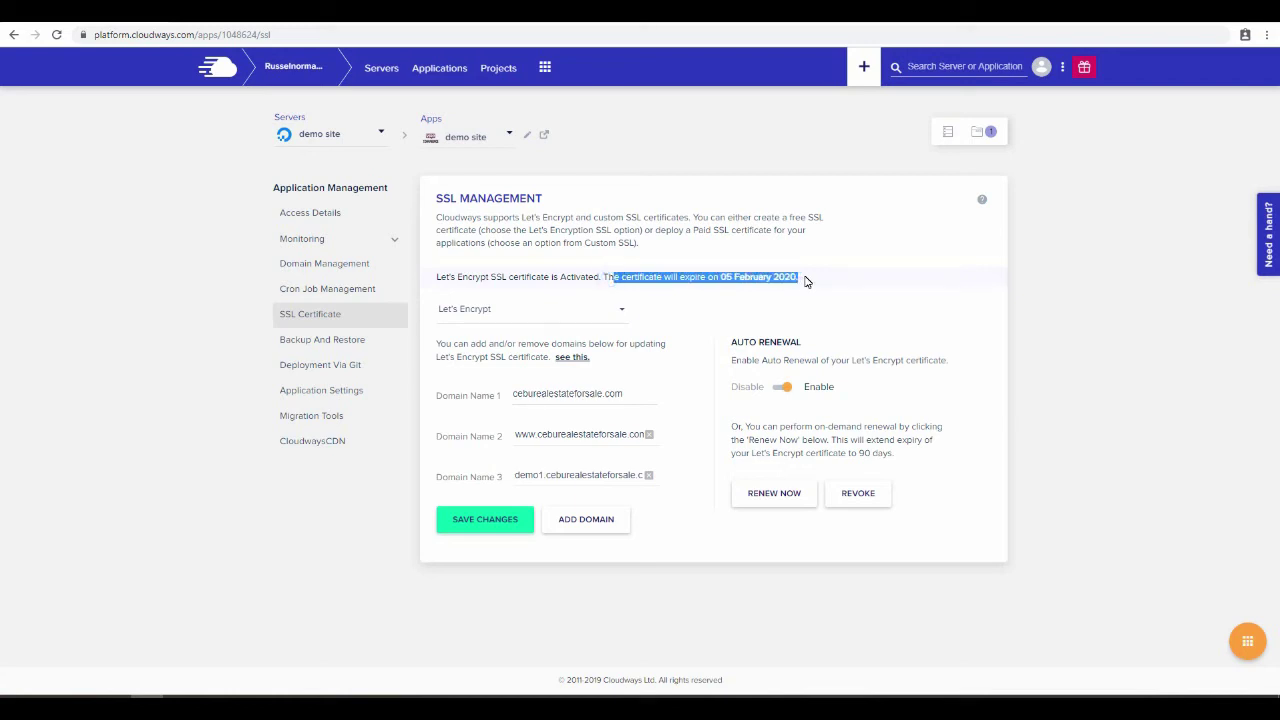
pyautogui.click(806, 279)
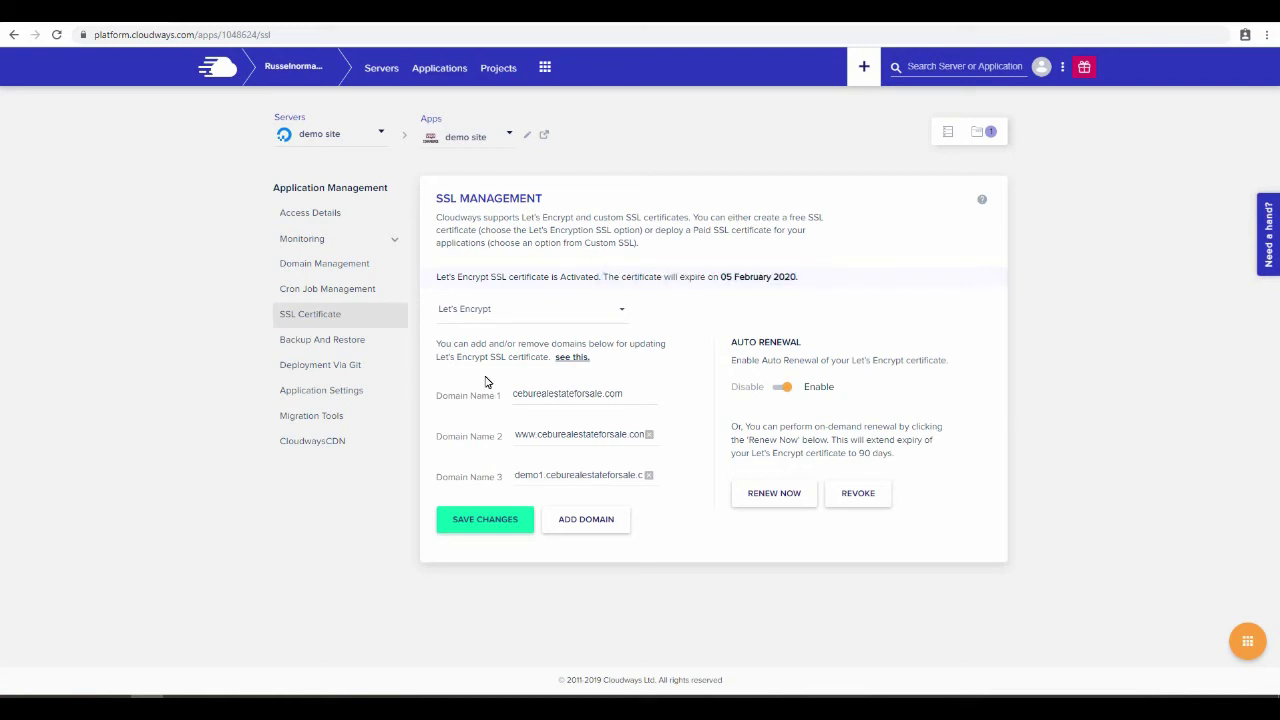